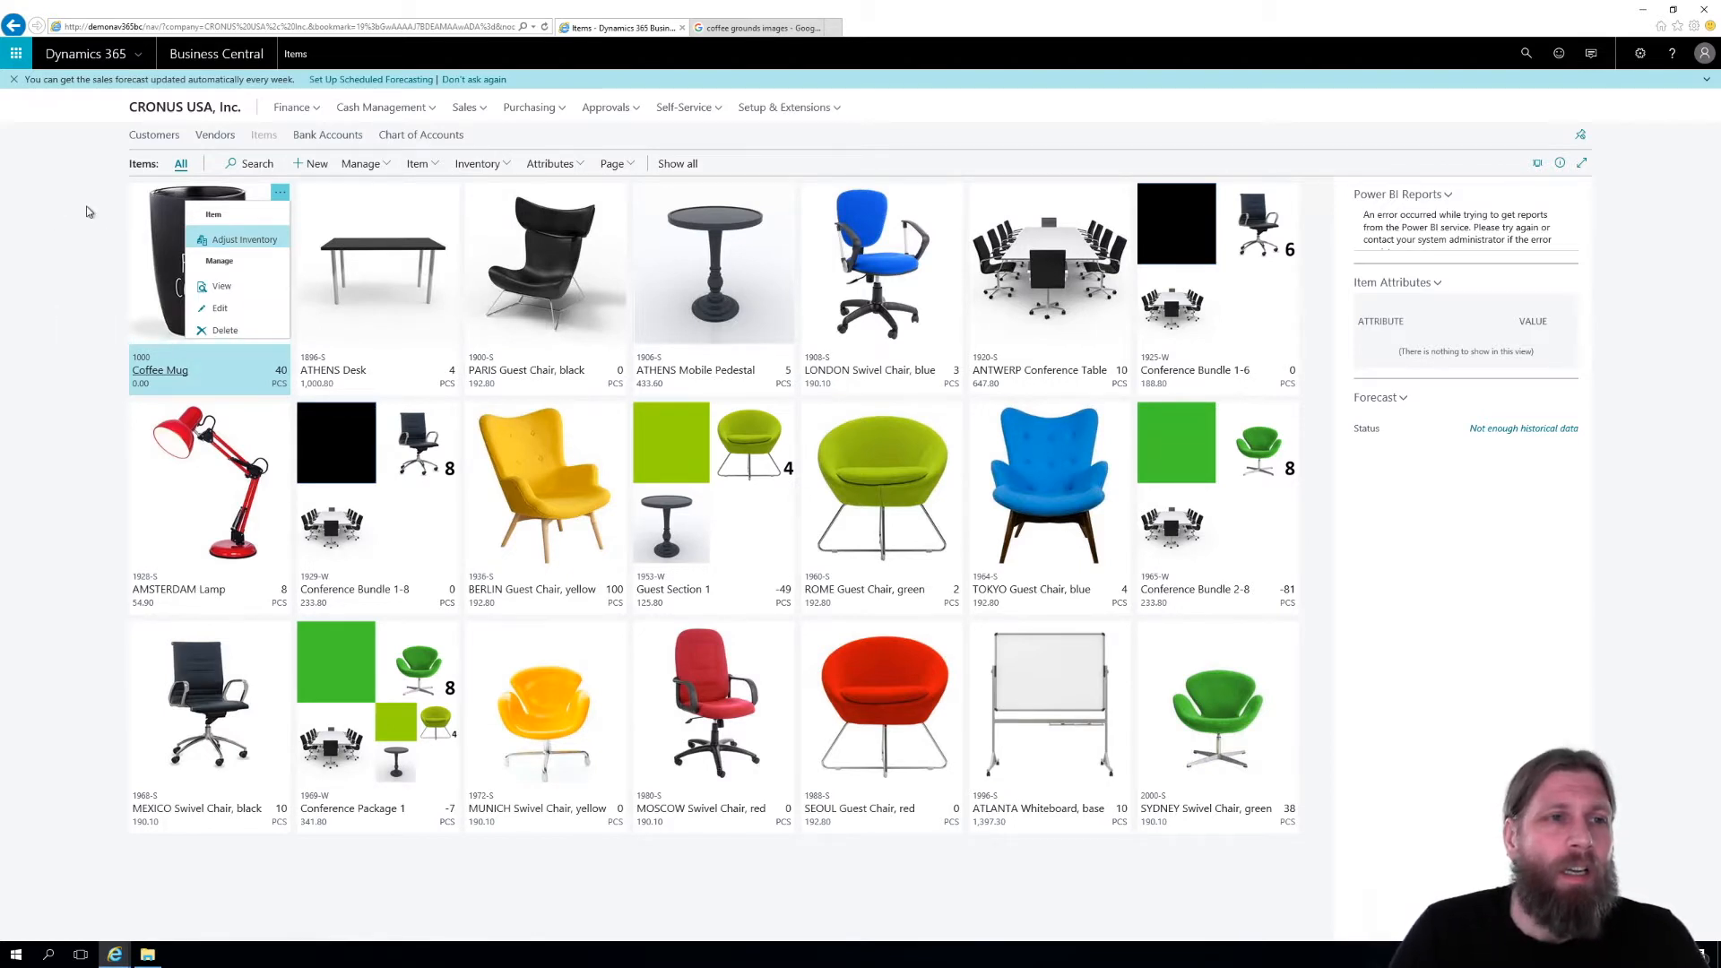
Create a new item from the Item No Sales Tax template and set its description to Coffee Grounds
click(87, 216)
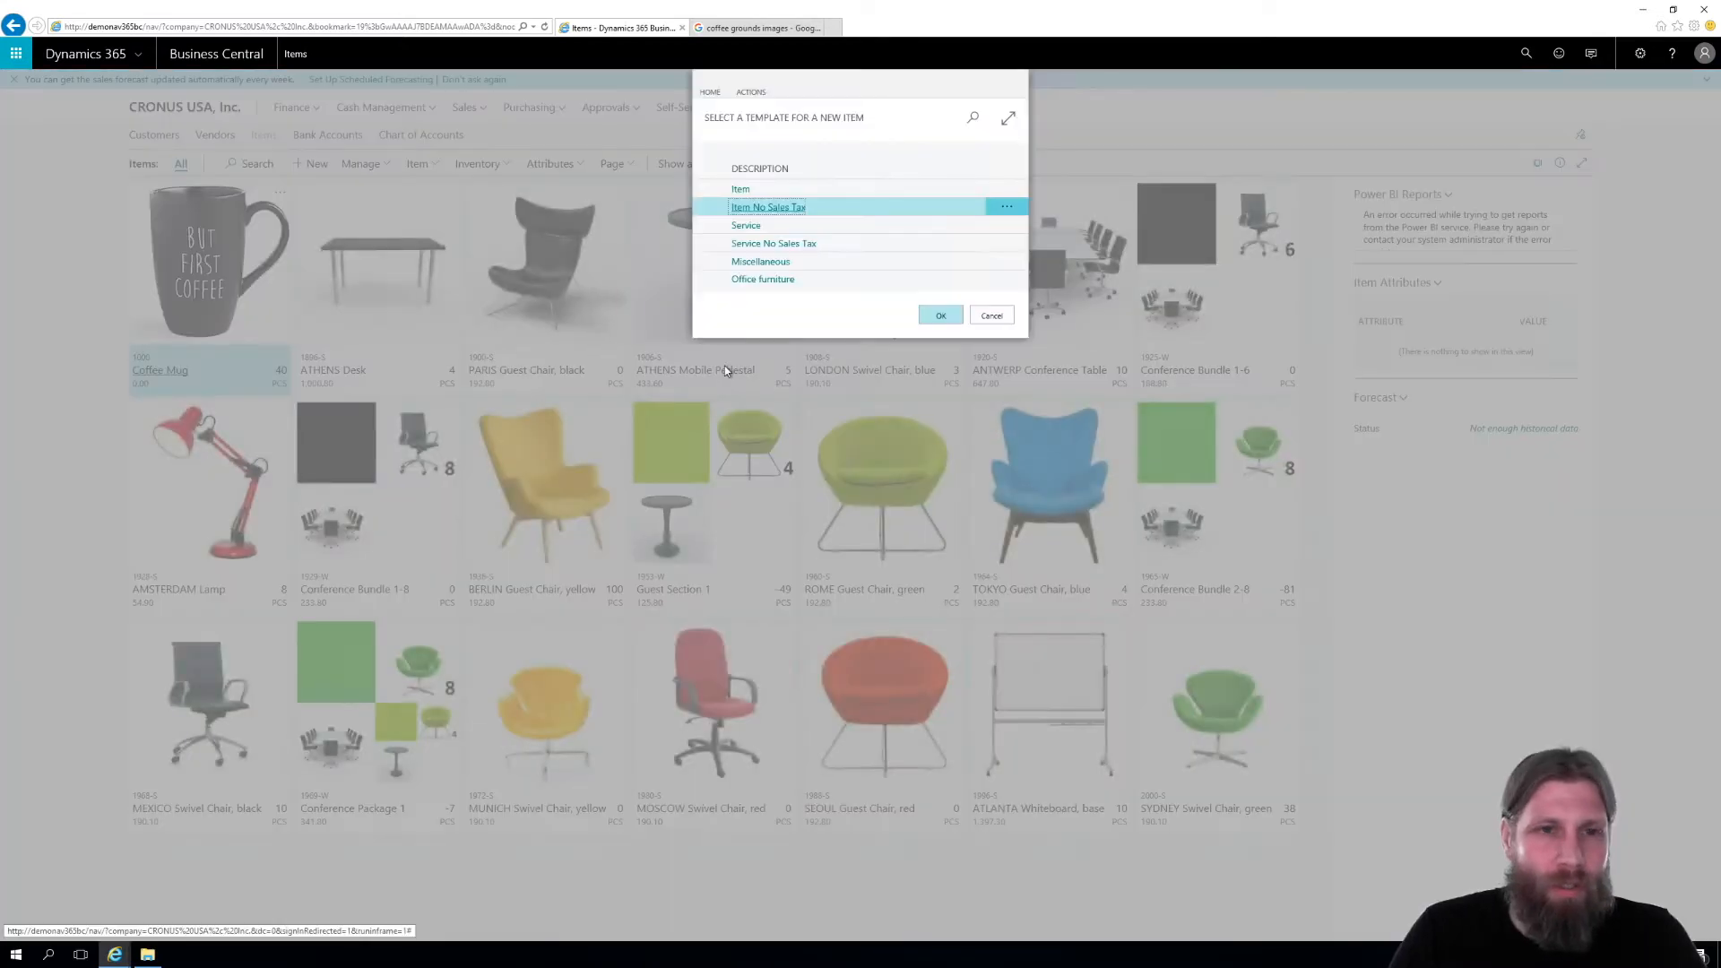
click(934, 317)
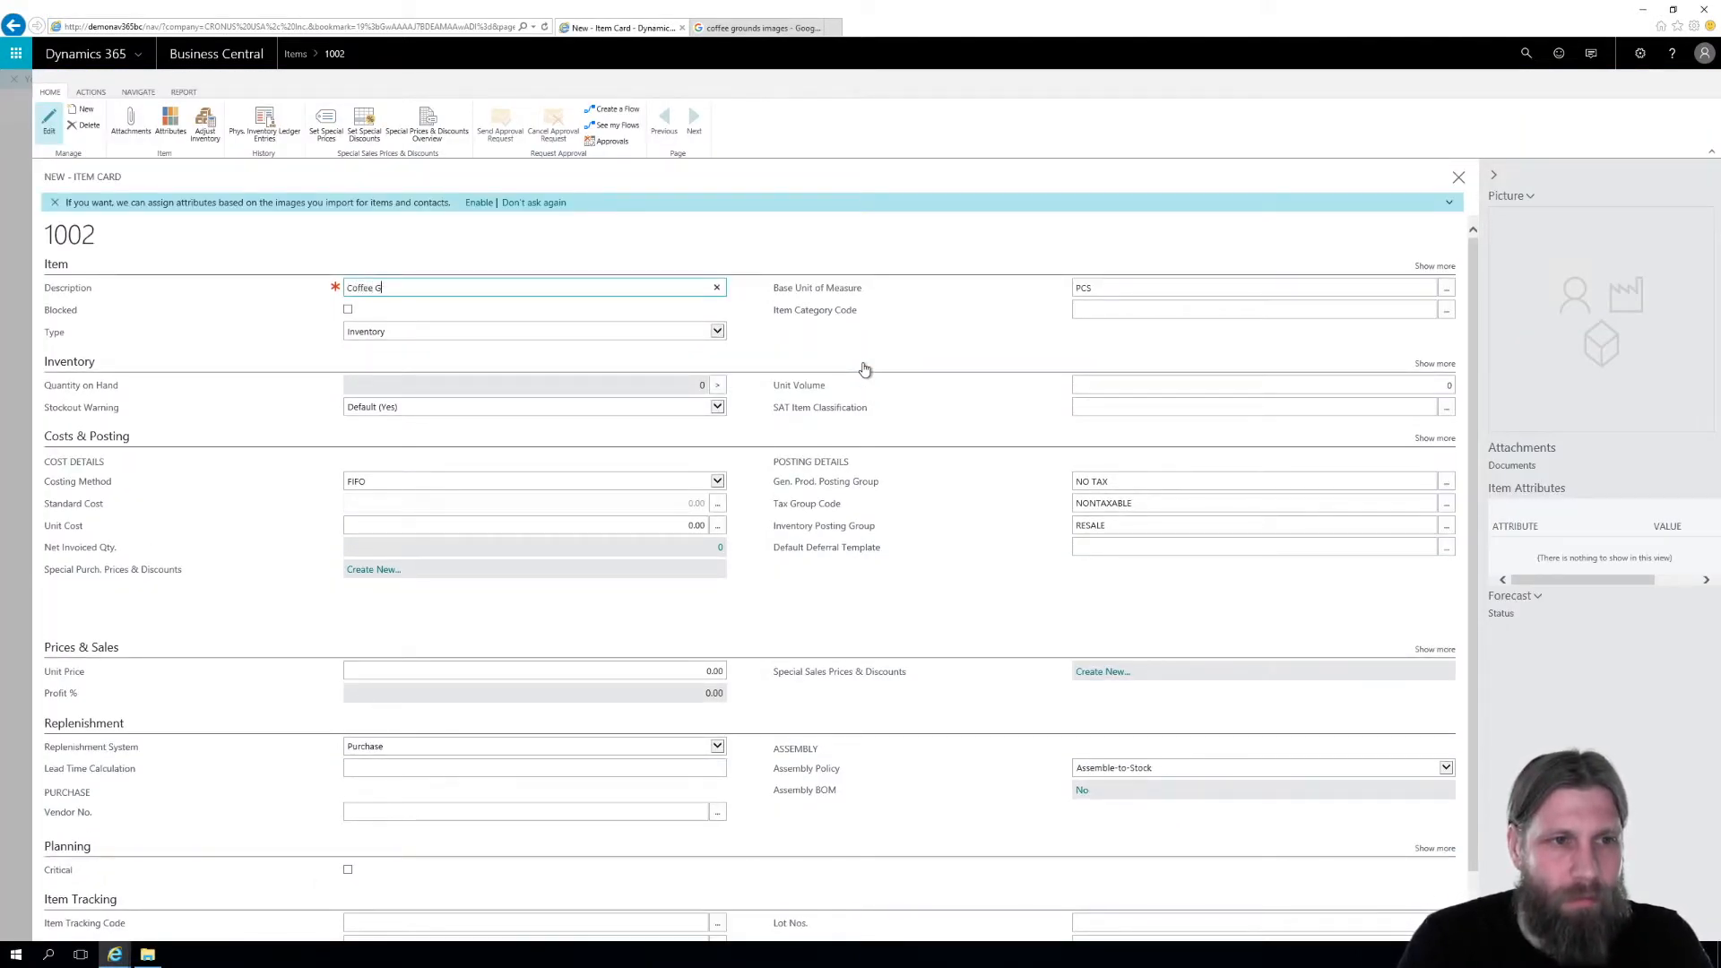
key(Tab)
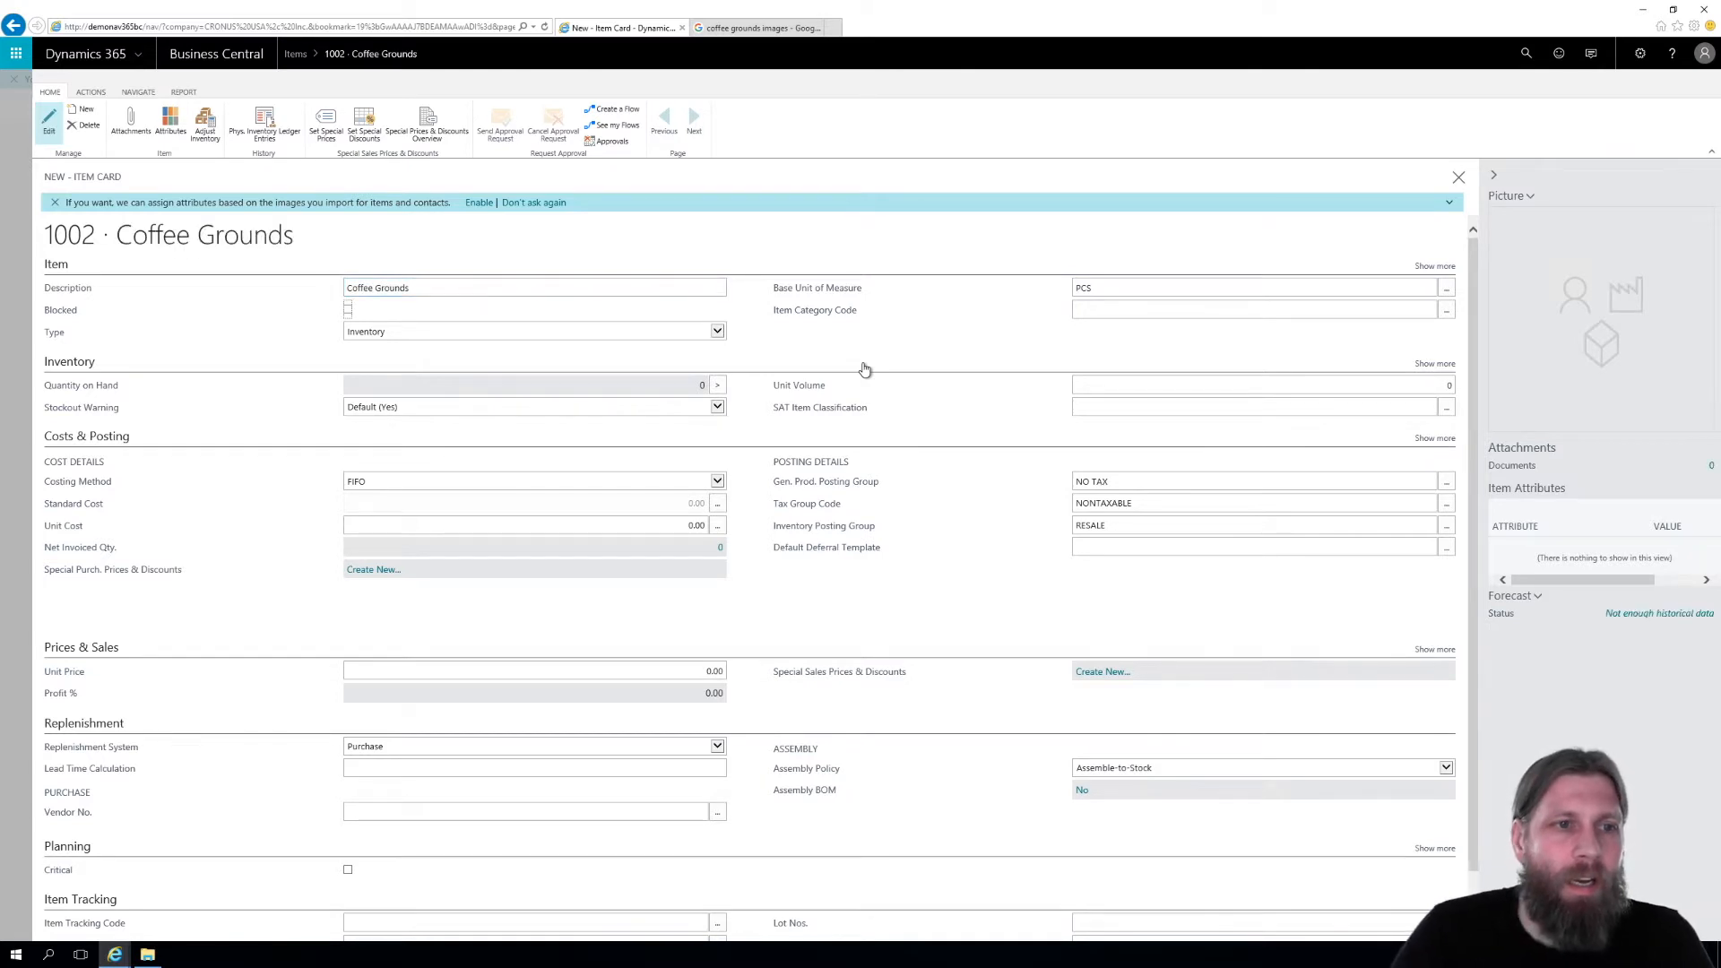
Set the Coffee Grounds item's base unit of measure to LBS
click(1446, 289)
key(Up)
key(Up)
key(Up)
key(Up)
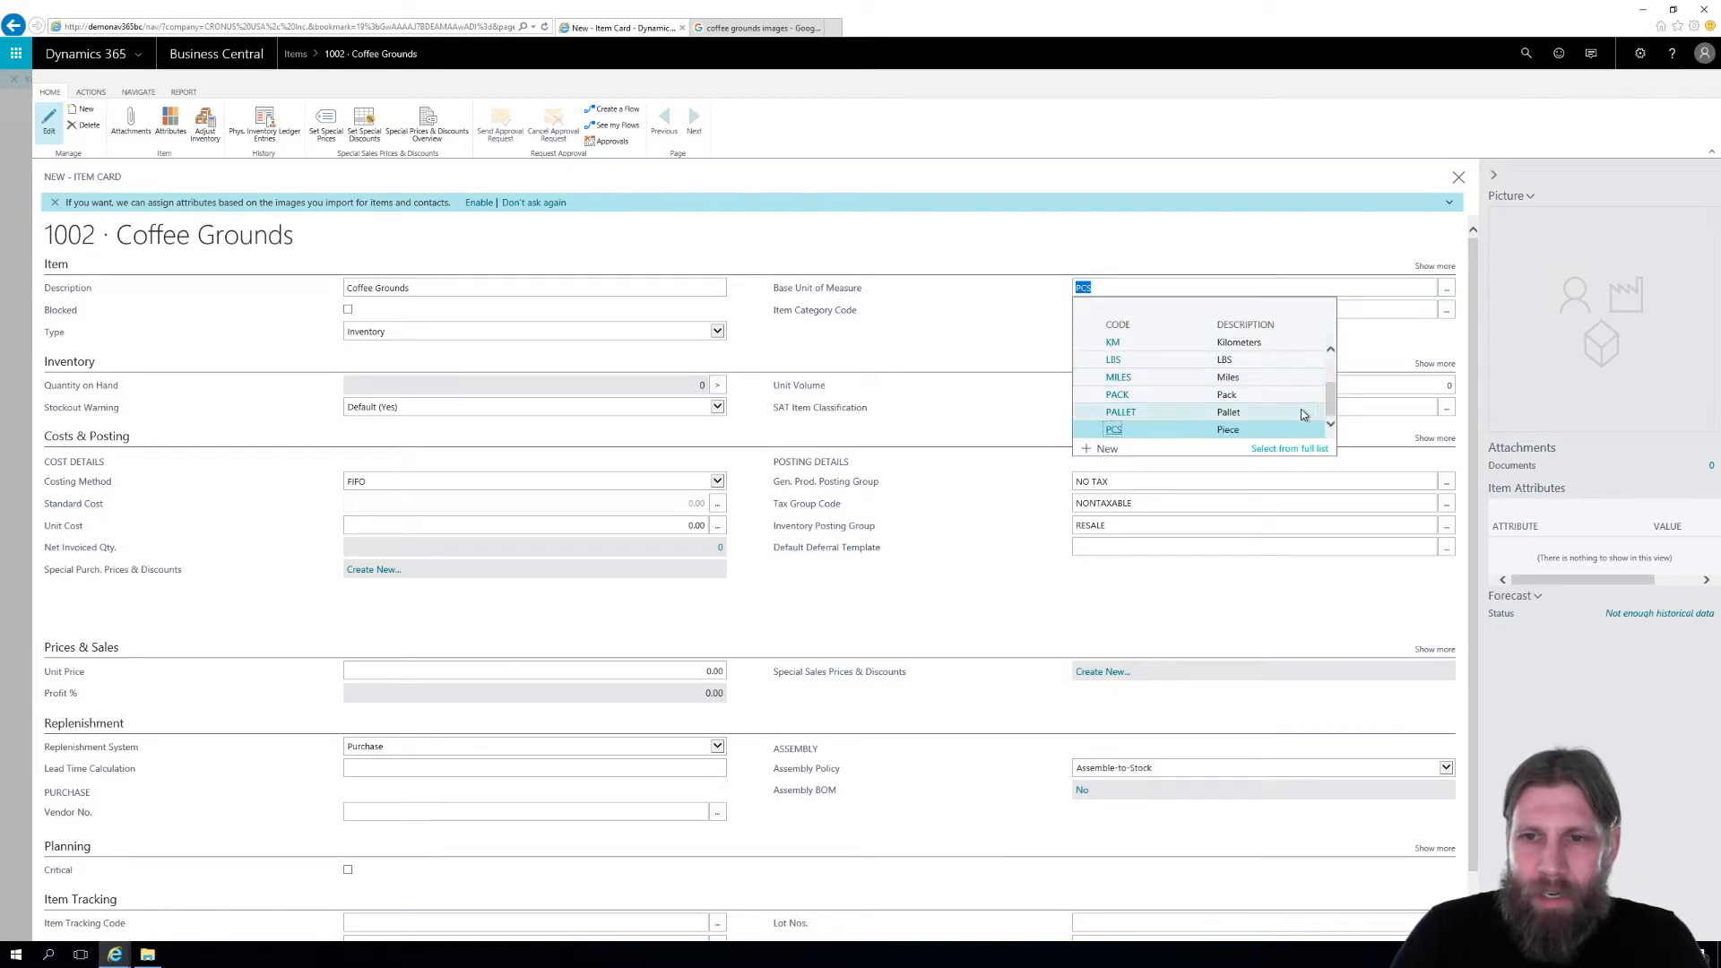
key(Return)
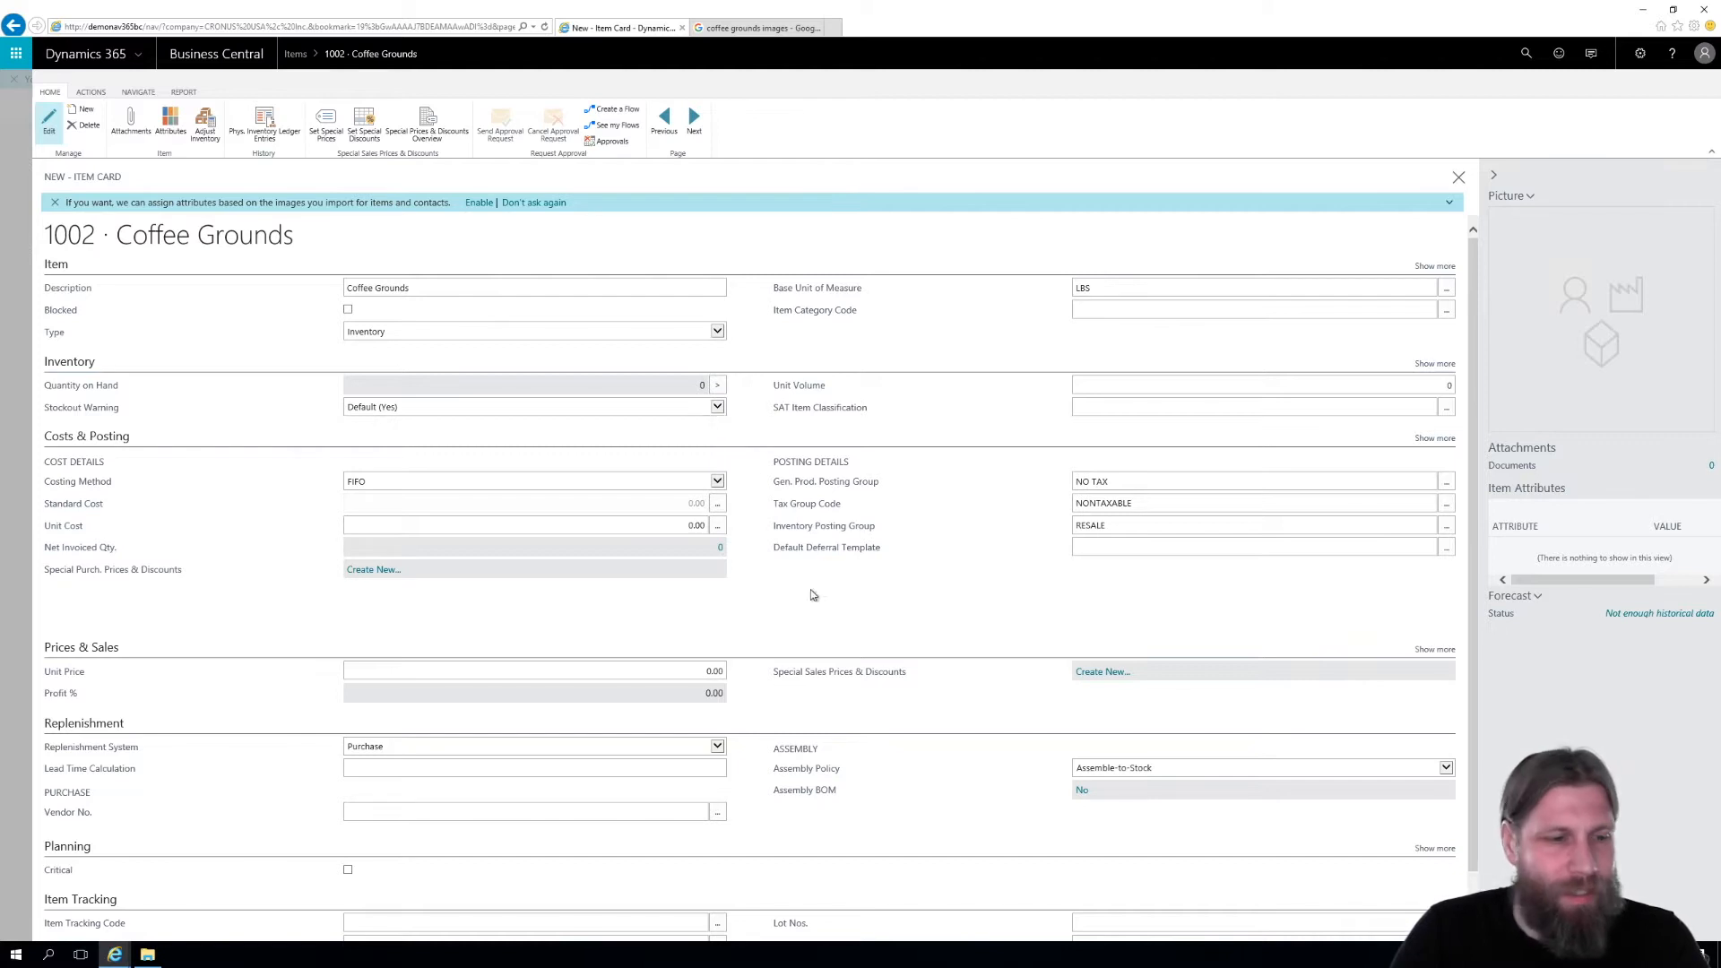
Set the item tracking code of Coffee Grounds to LOTALL for lot specific tracking
scroll(1166, 886, down, 1)
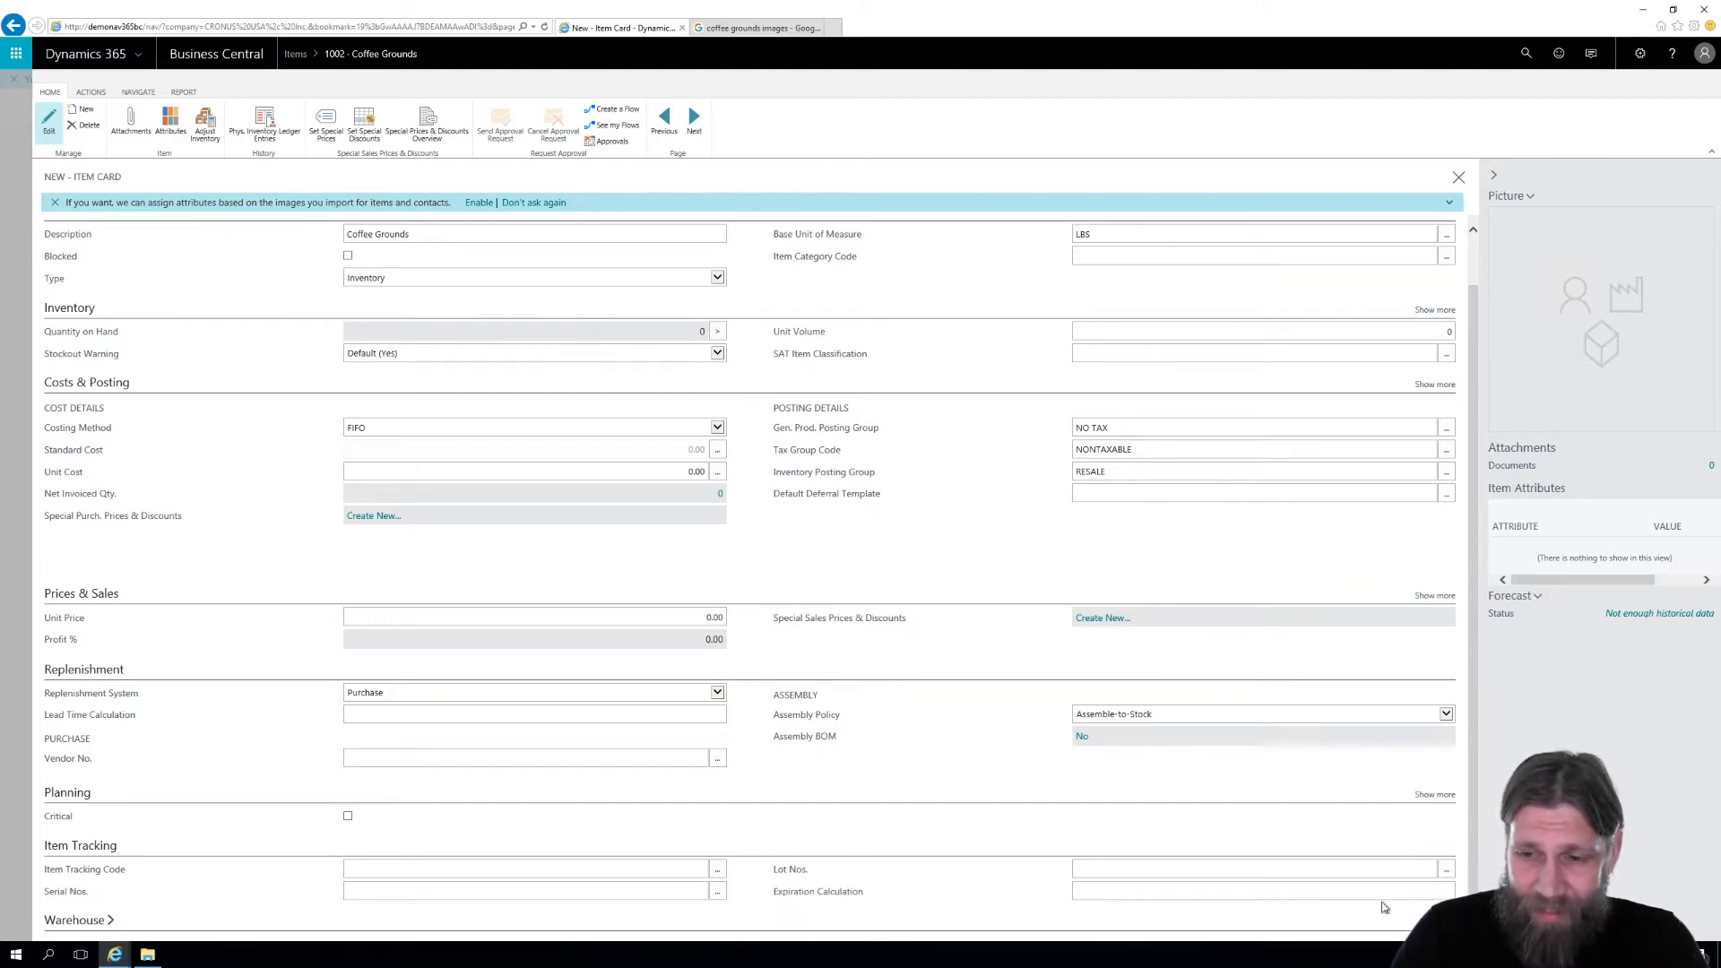
click(477, 869)
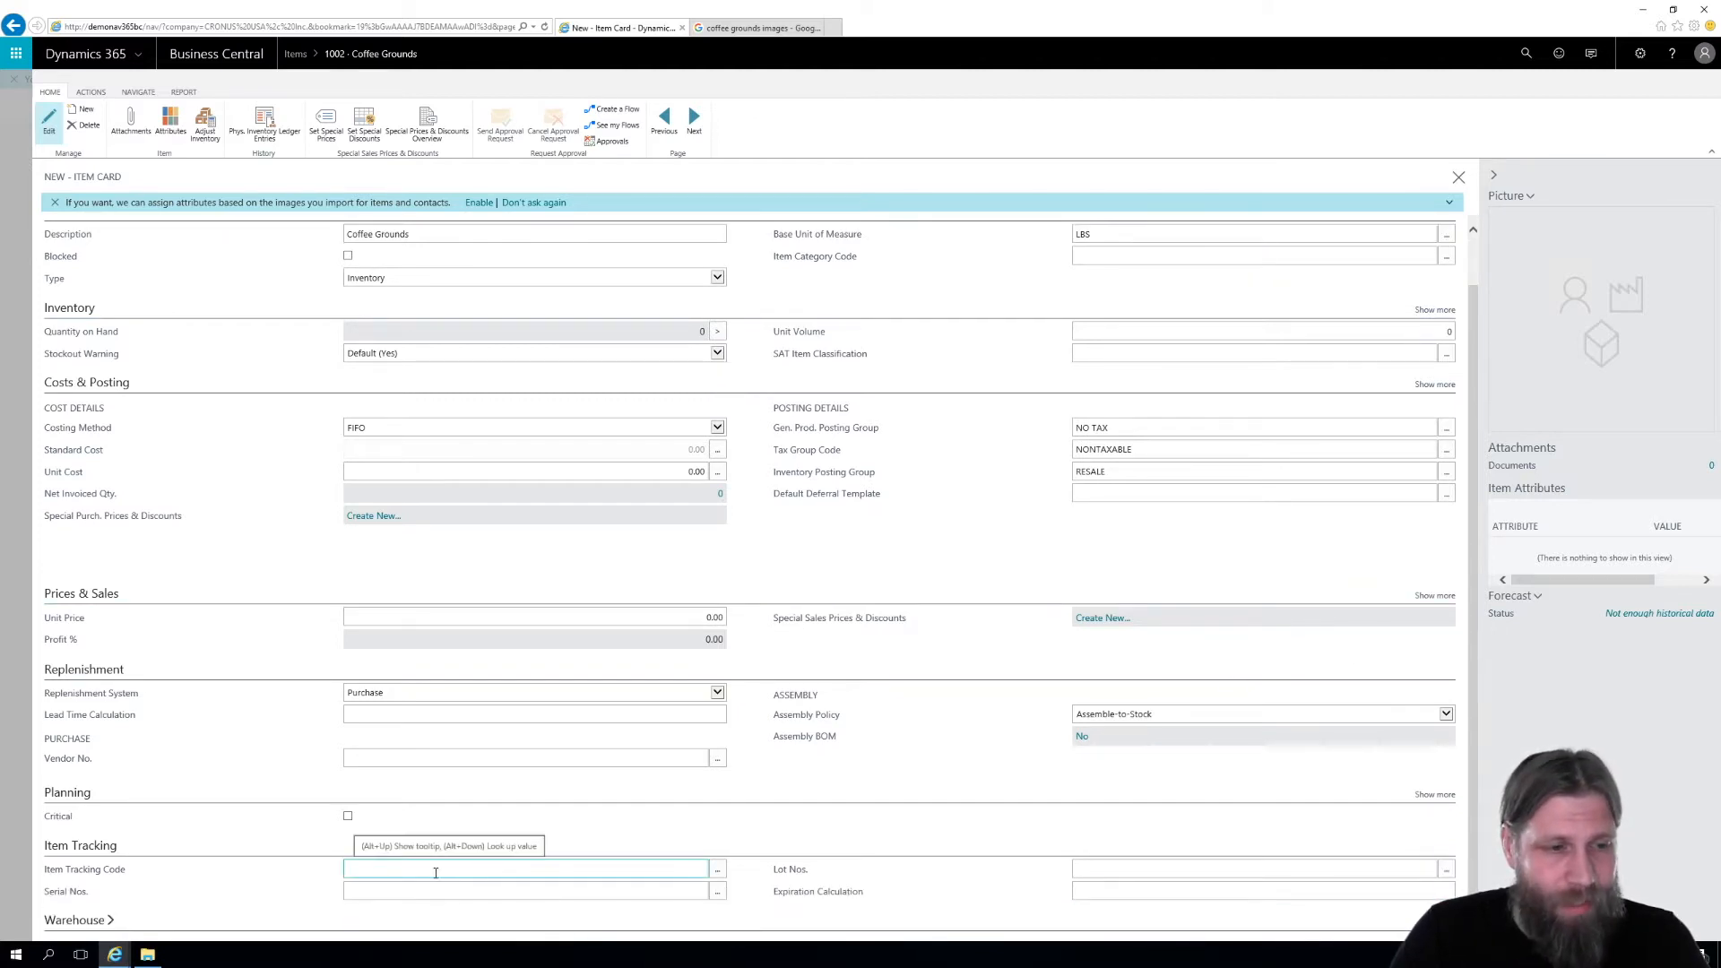
click(717, 870)
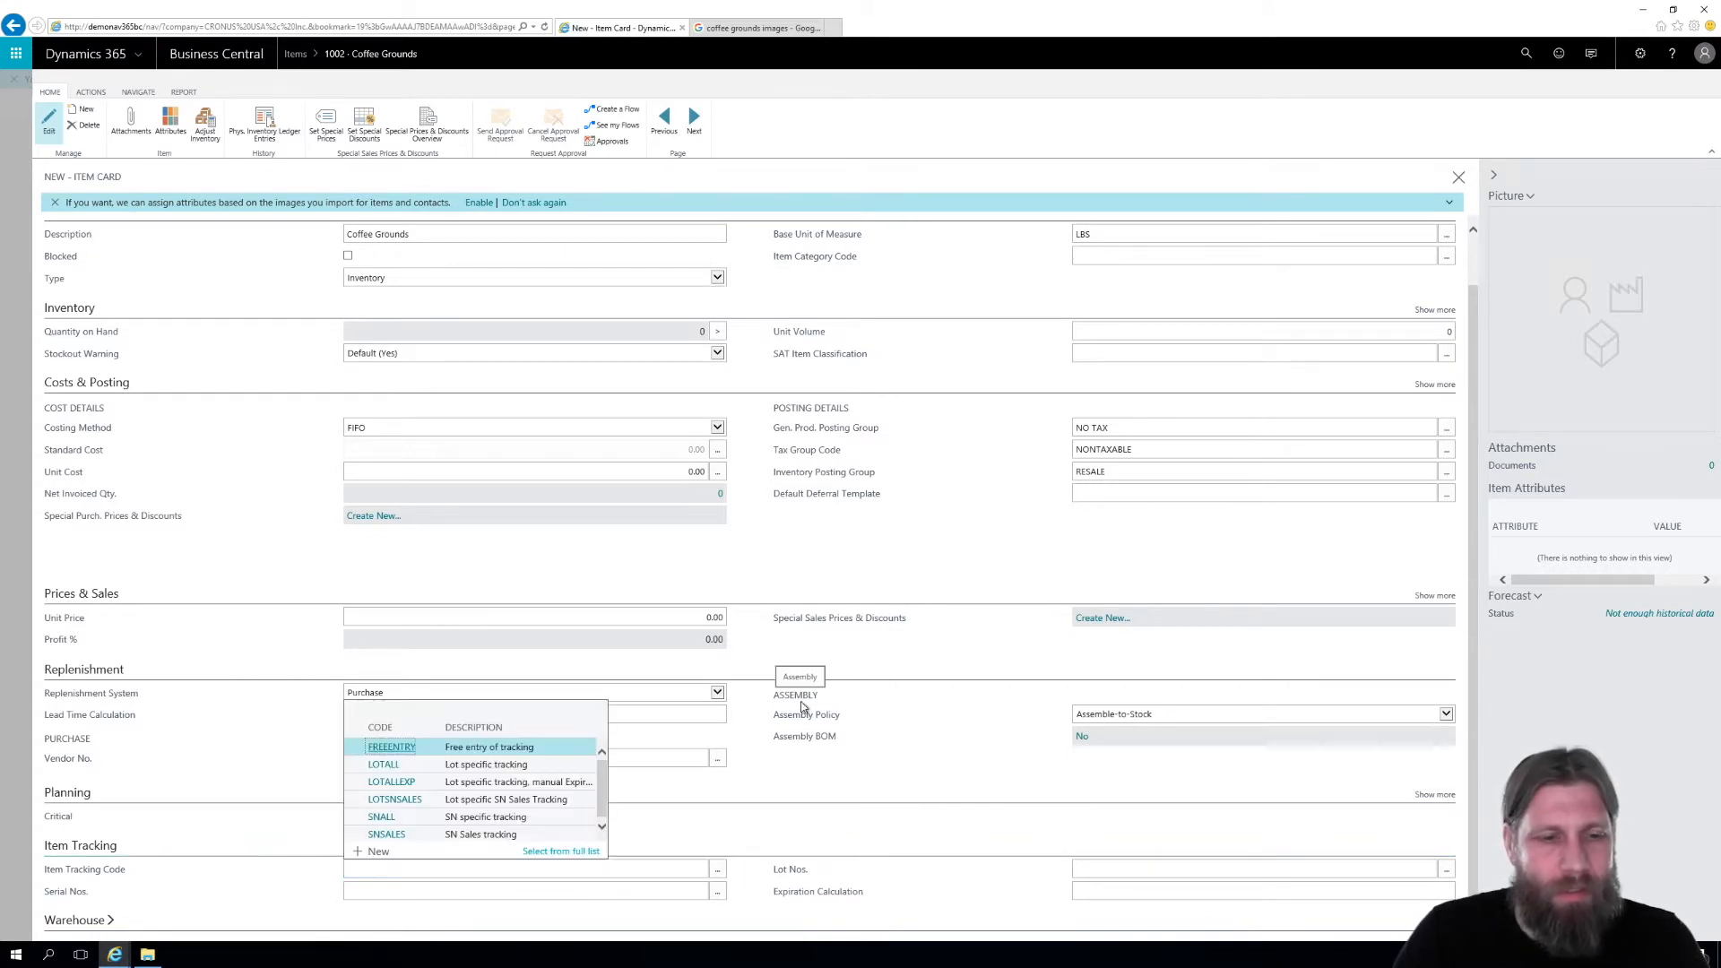
click(496, 764)
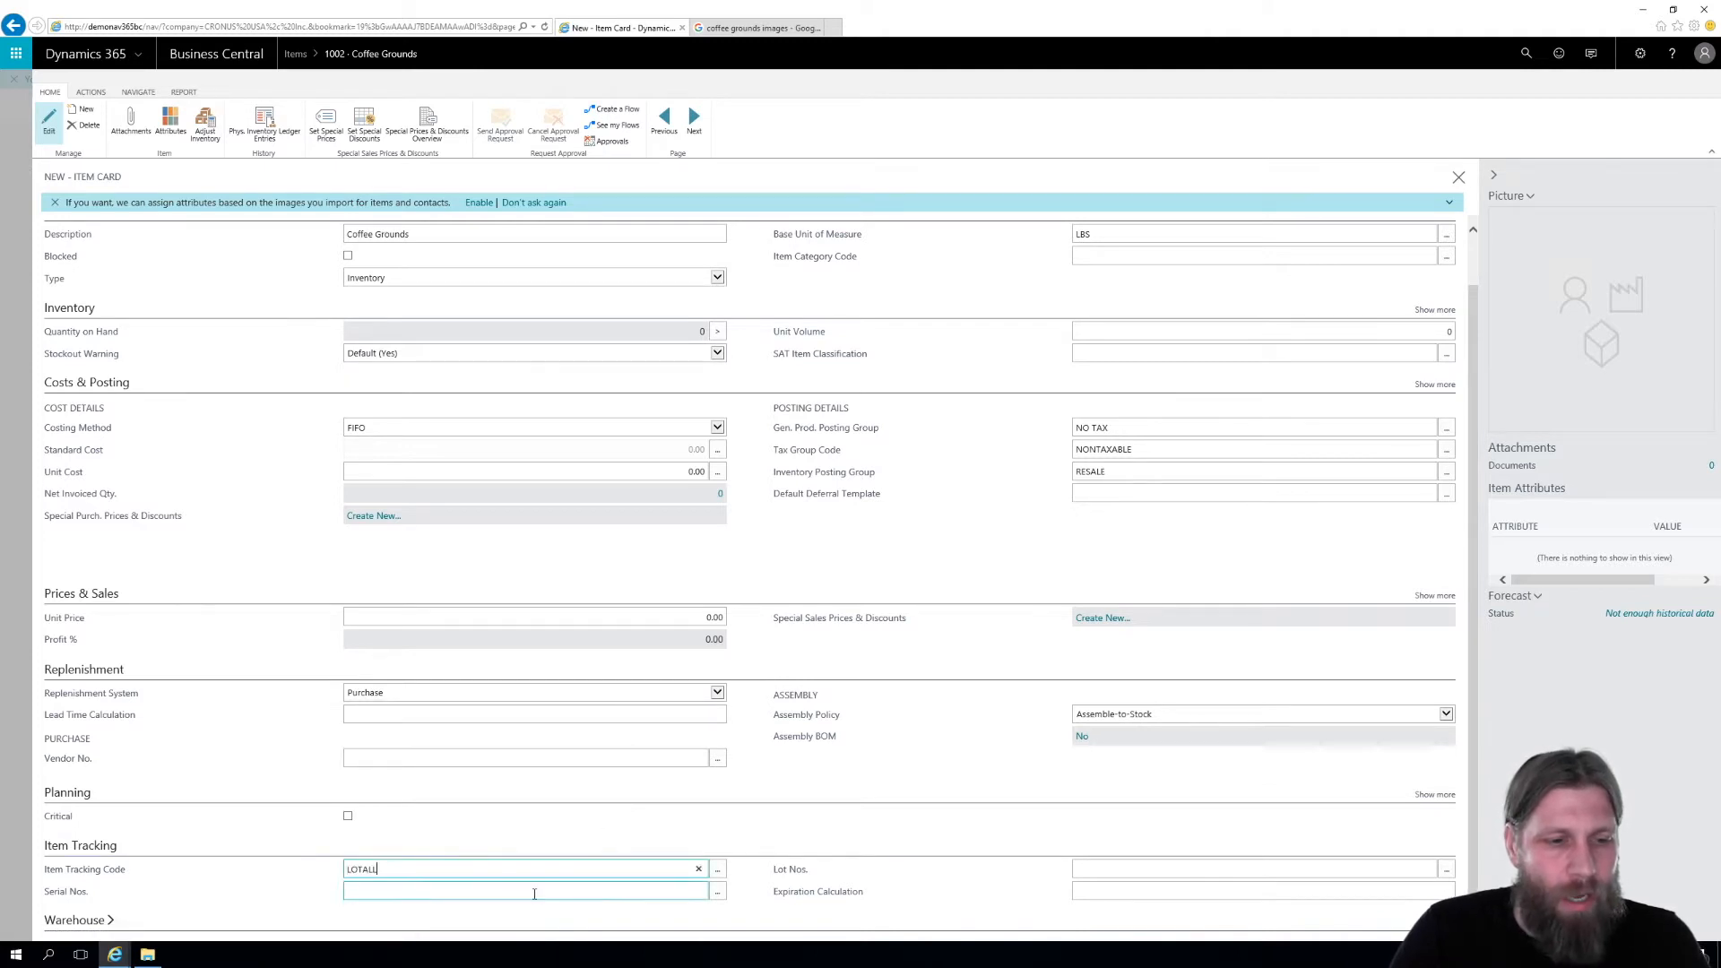
Look up the number series for the item's Lot Nos. and start a new entry in the No. Series List
click(1108, 866)
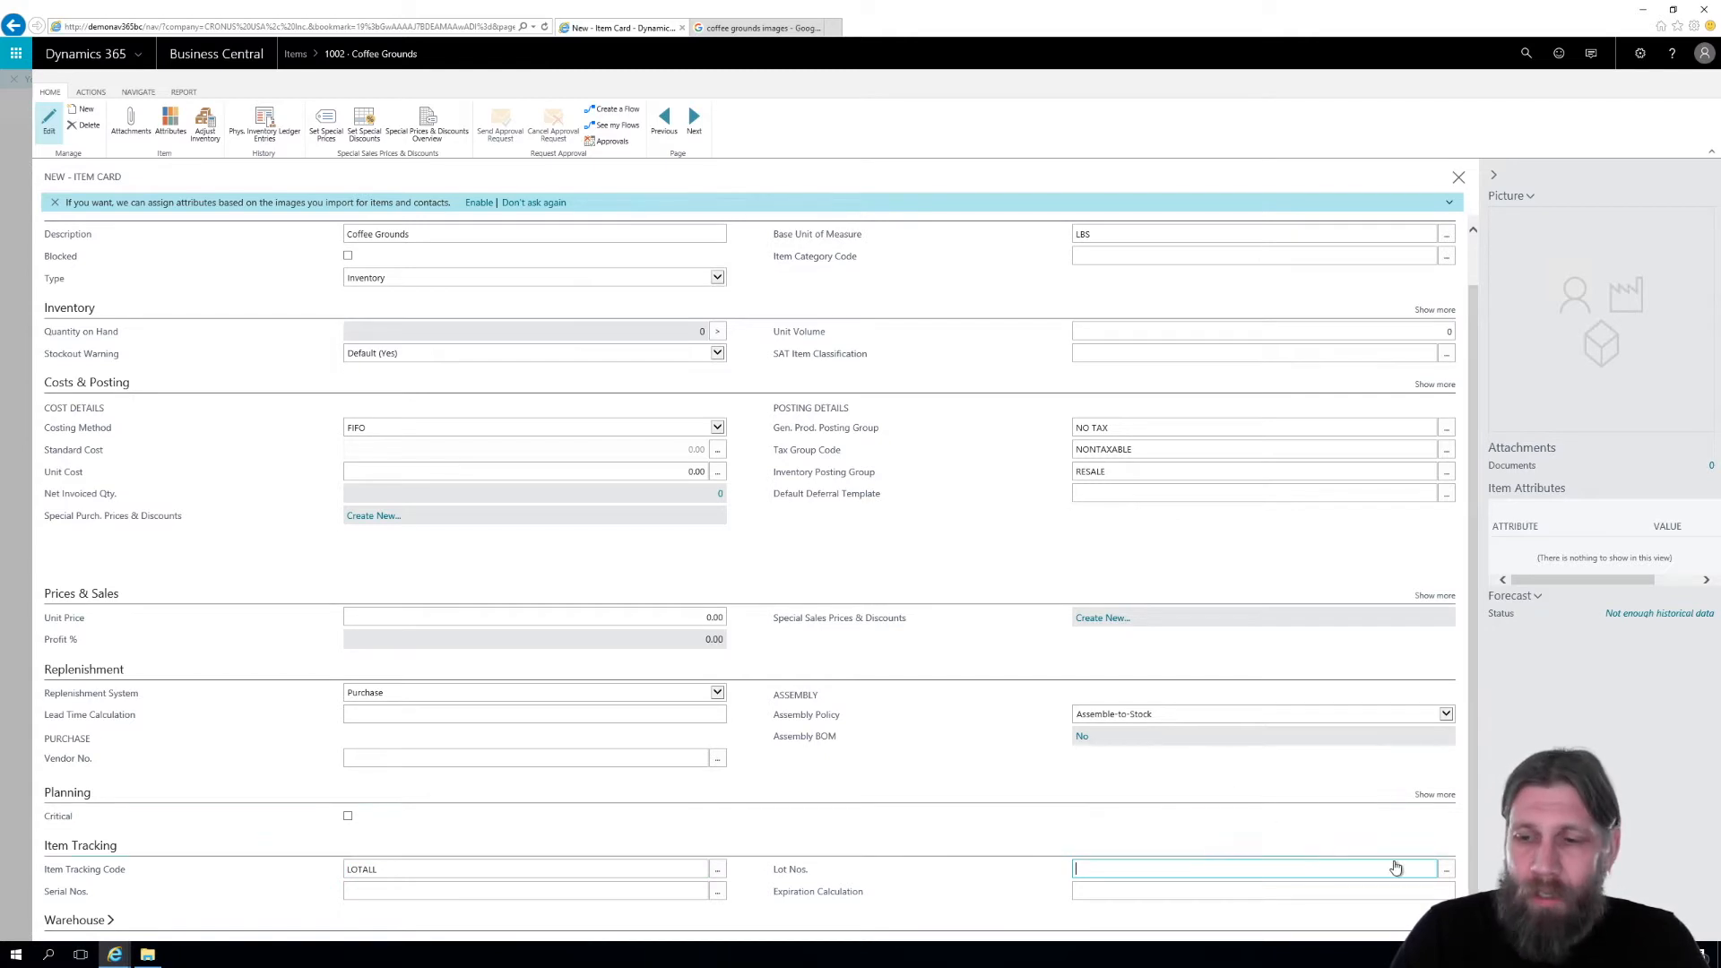
click(1443, 868)
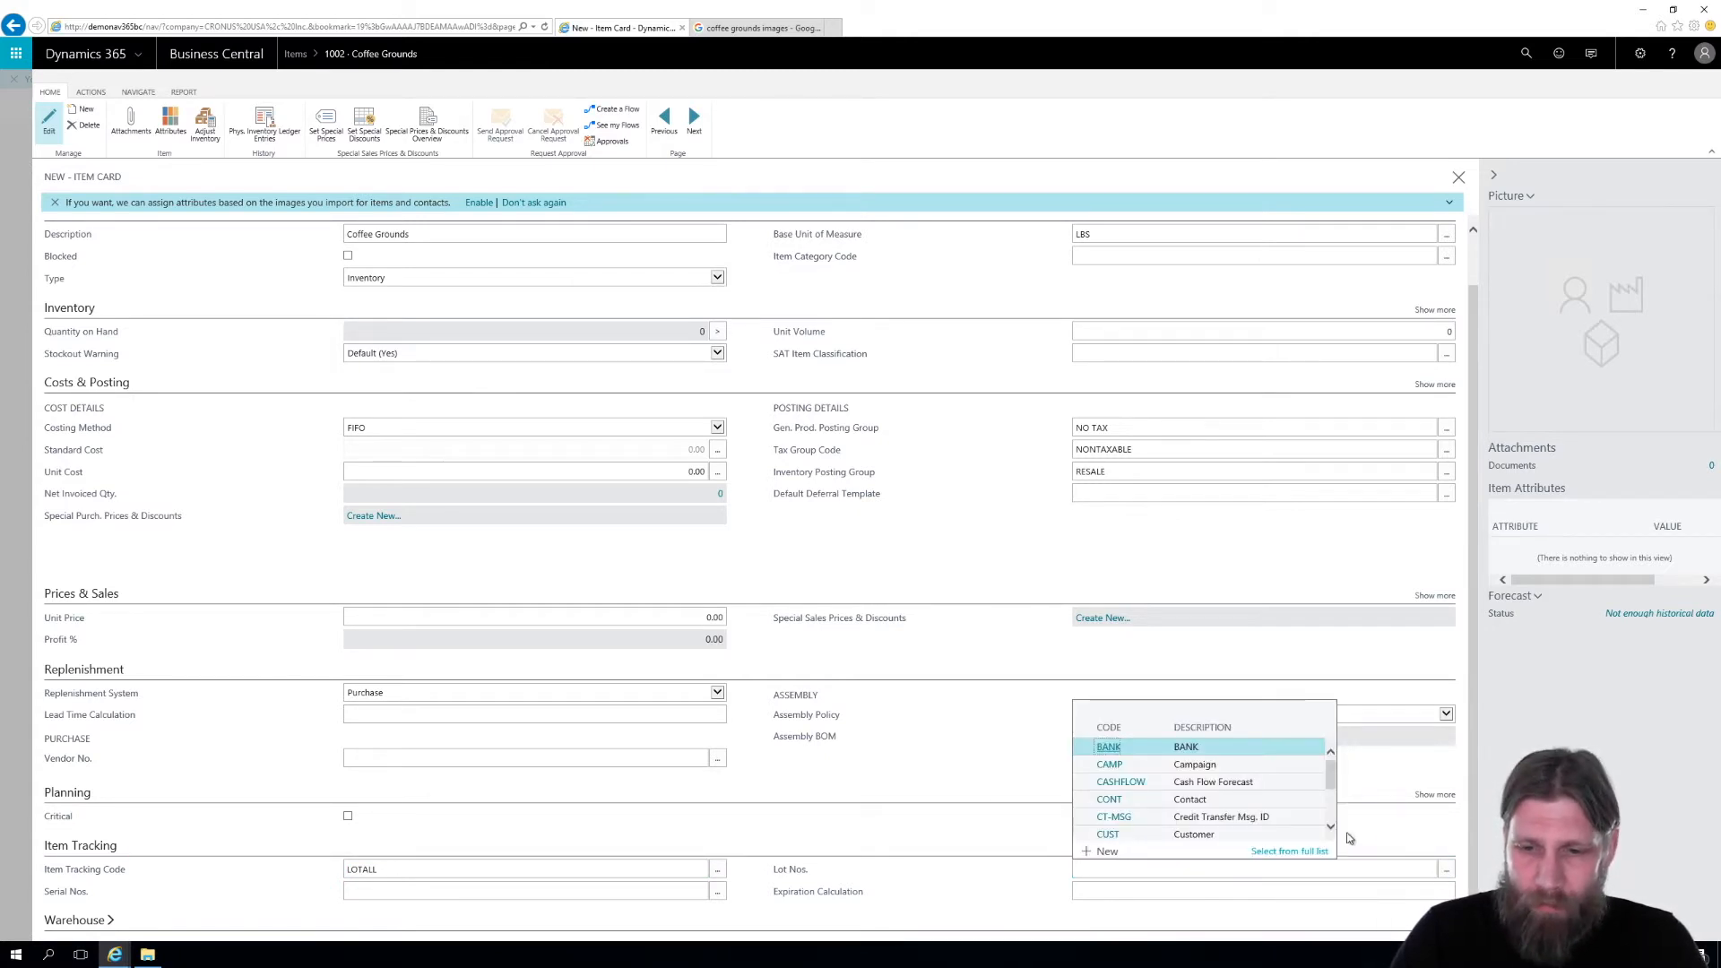
scroll(1336, 816, down, 2)
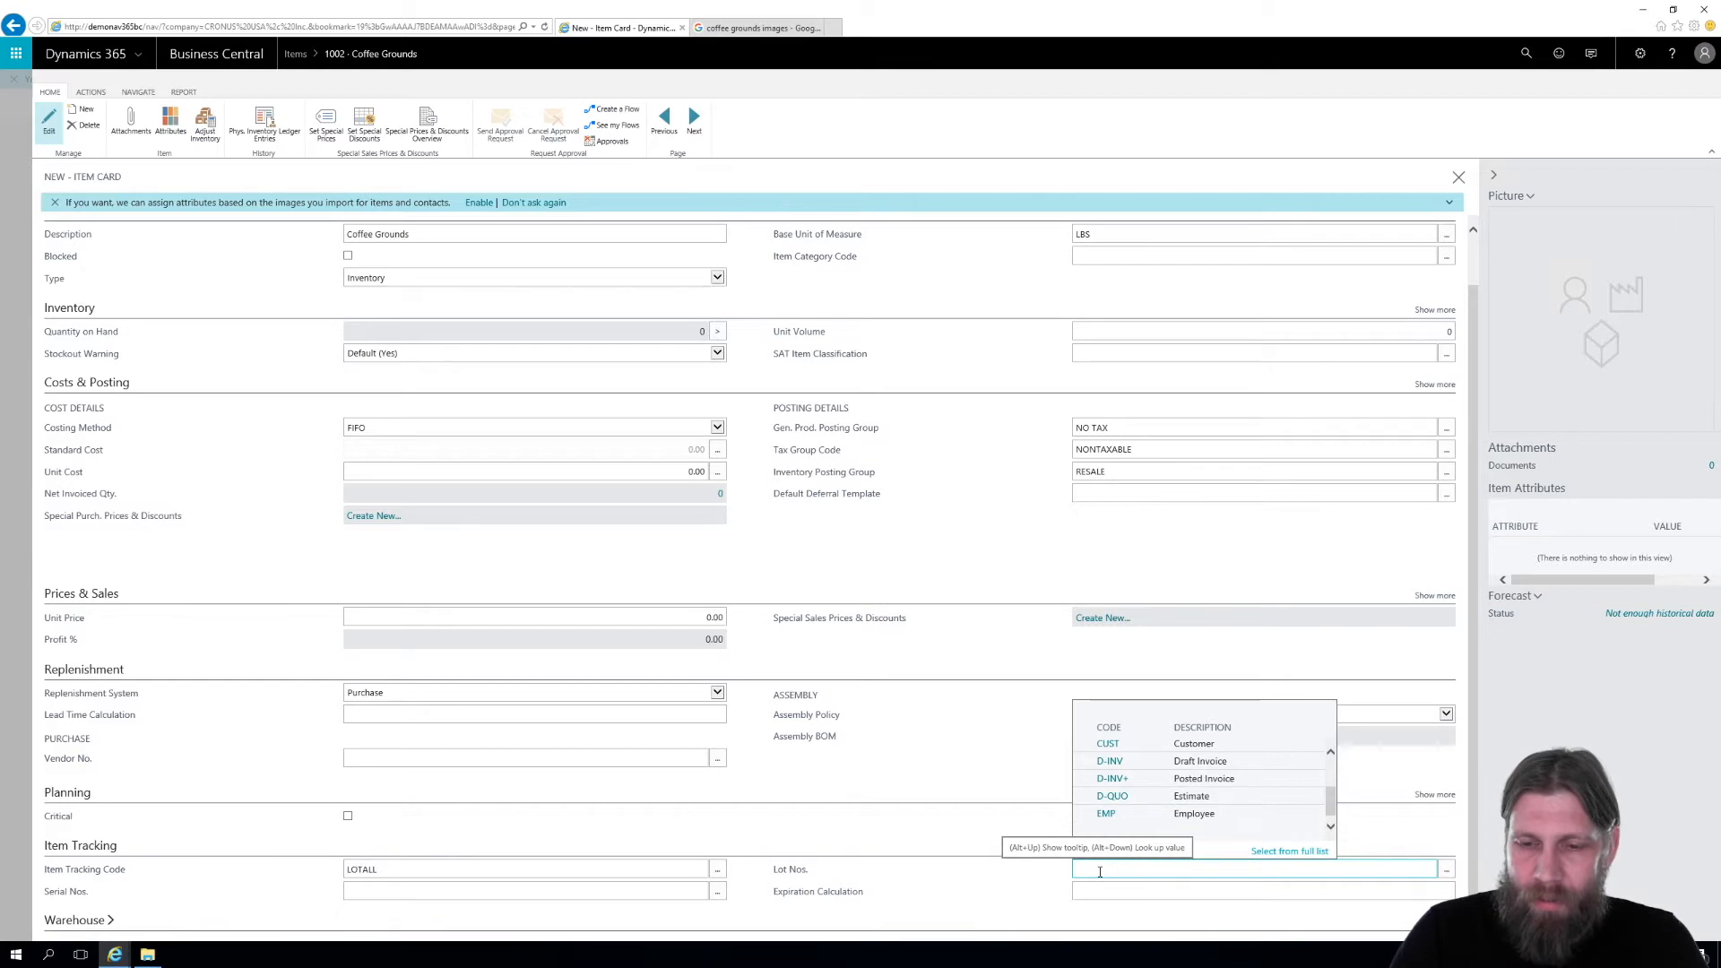
click(925, 779)
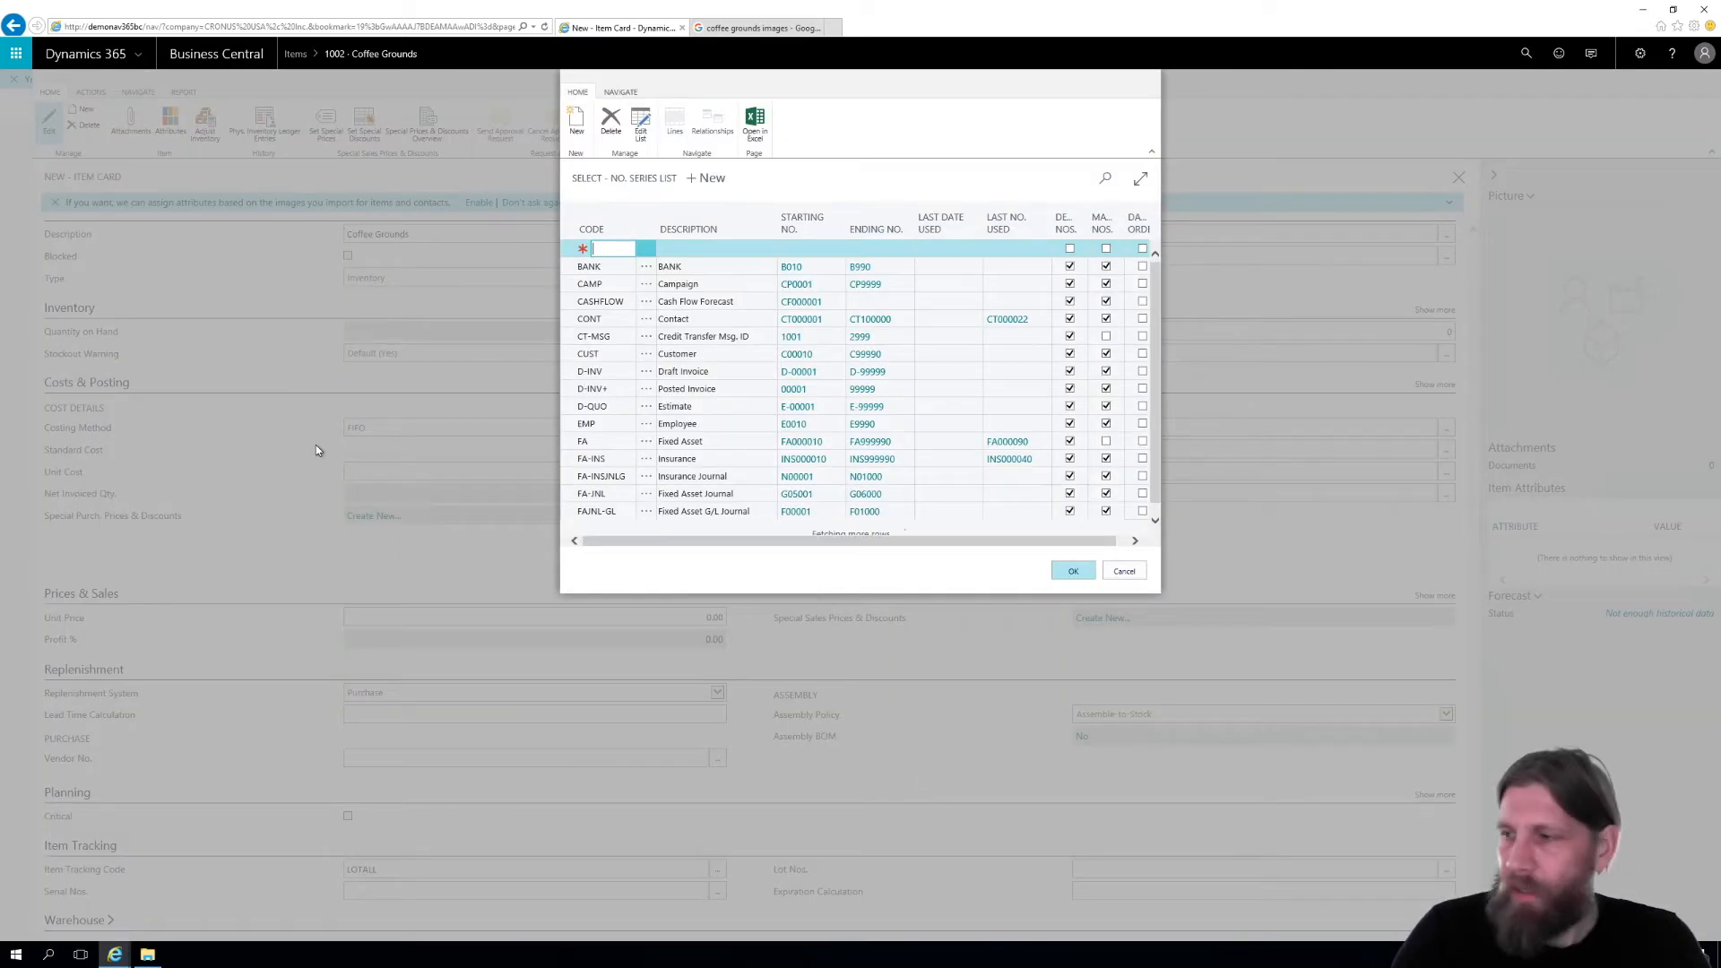
Try to create a number series with code LOT and description Lot Numbers, declining to rename the existing record
text(LOT)
key(Tab)
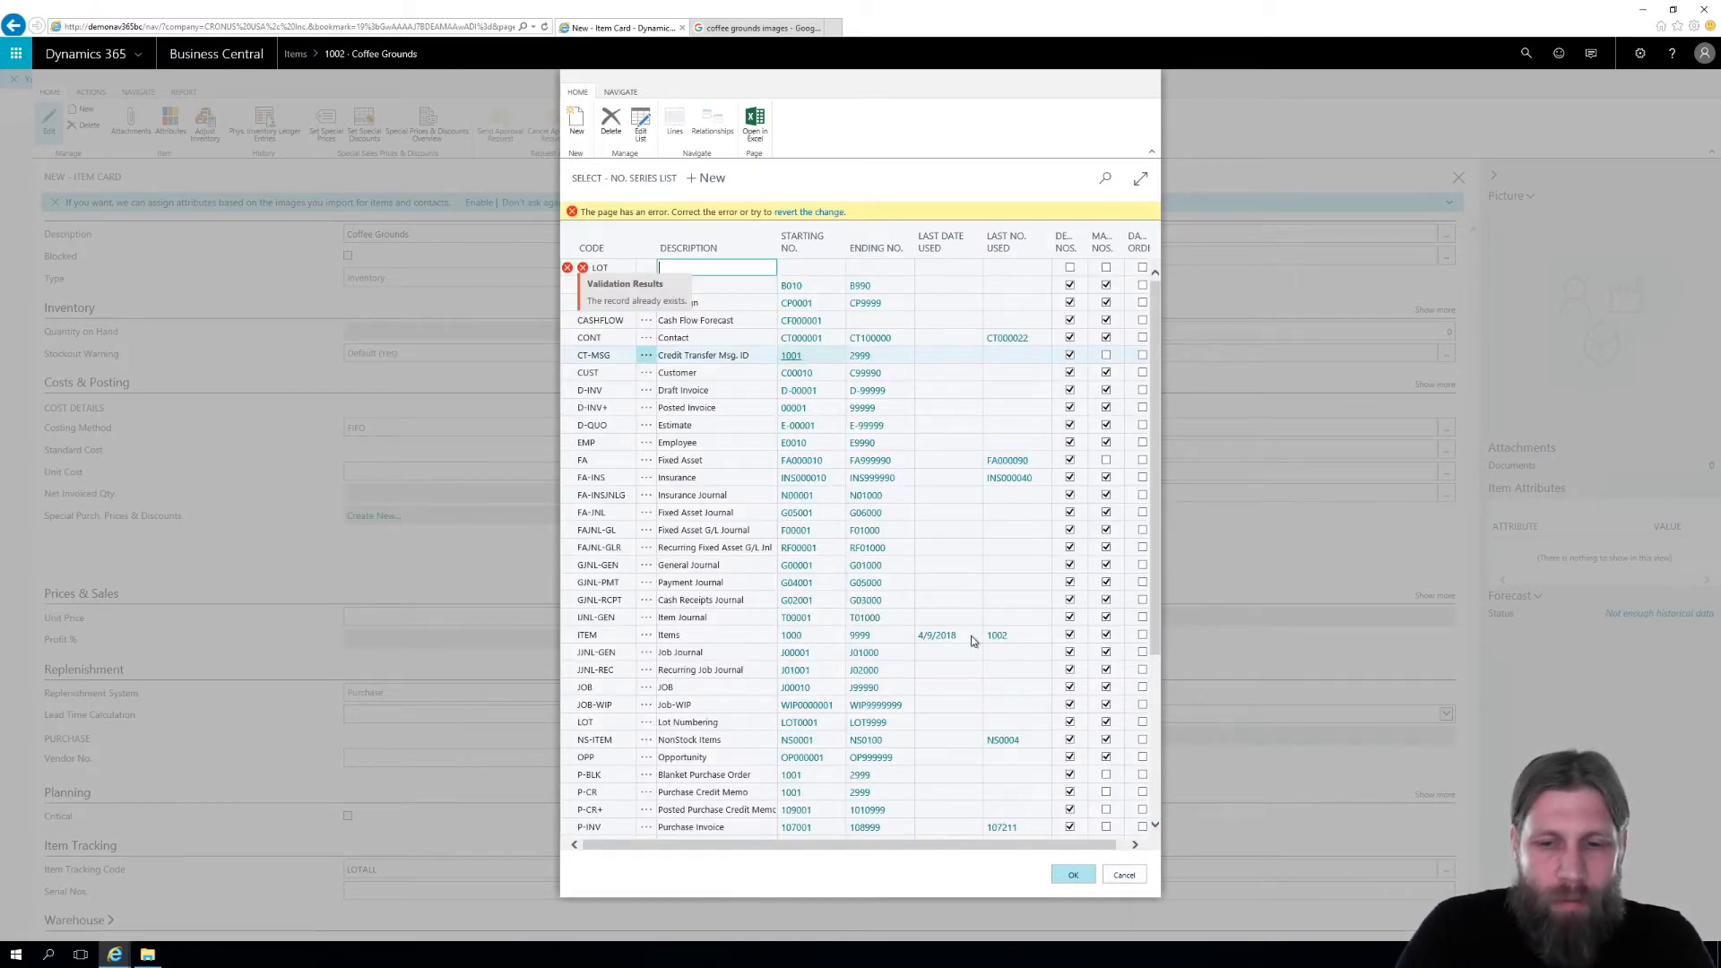
click(1124, 878)
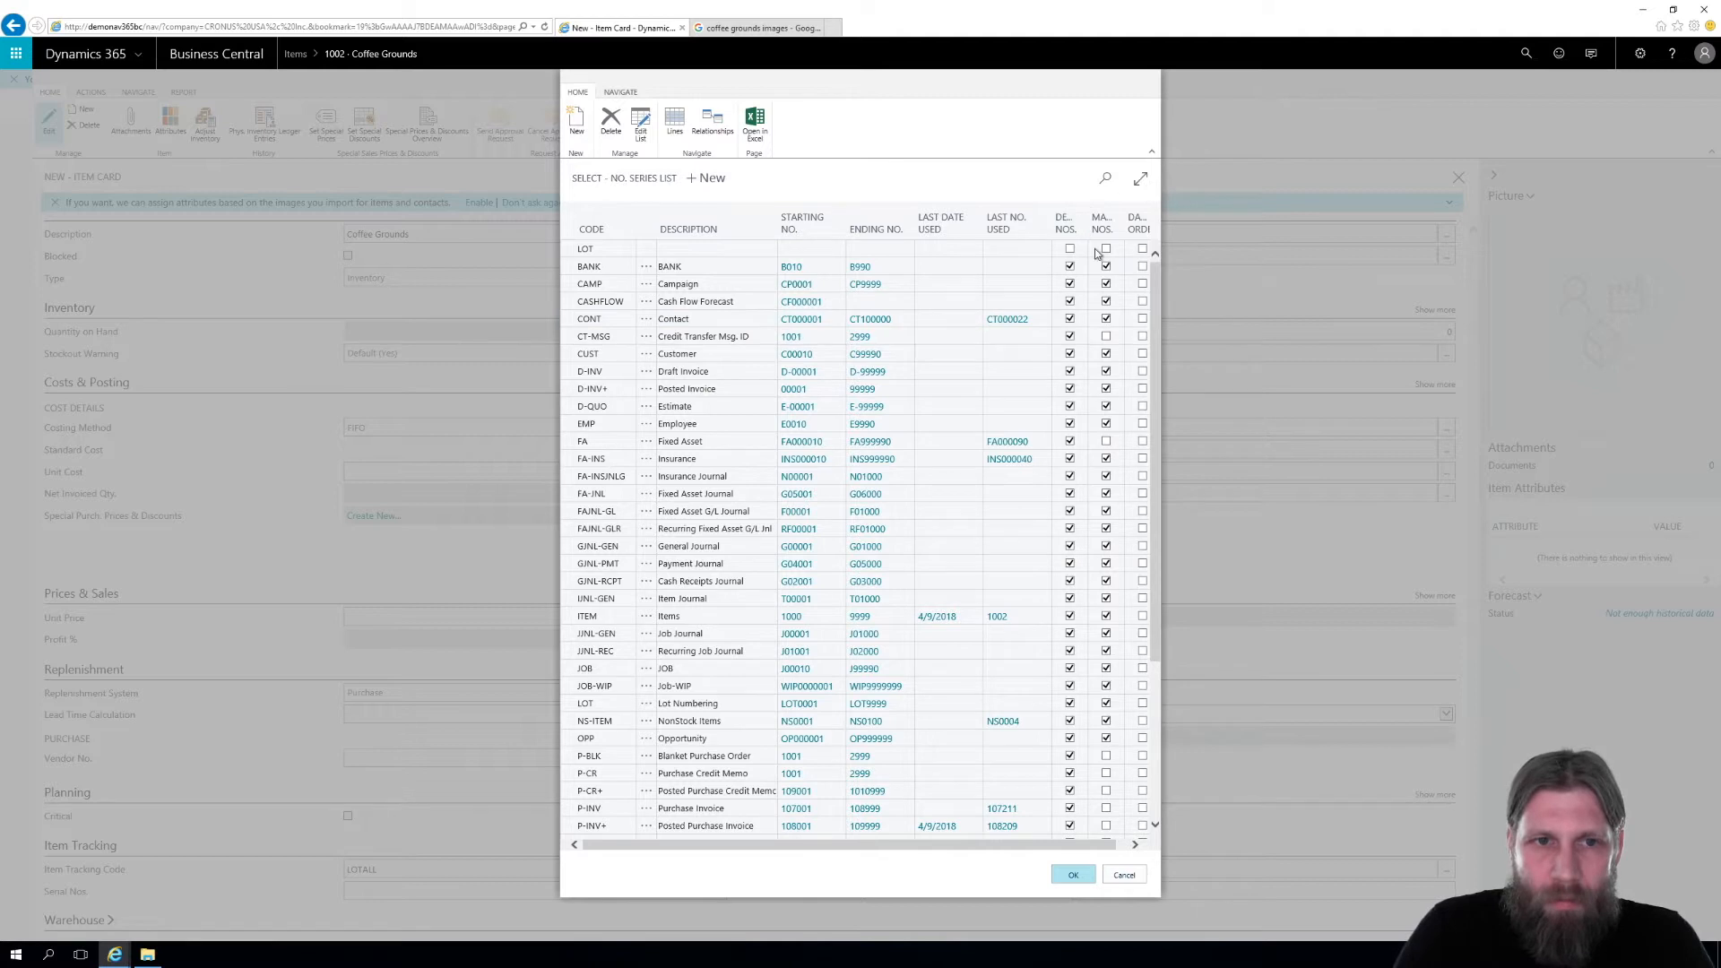
click(678, 251)
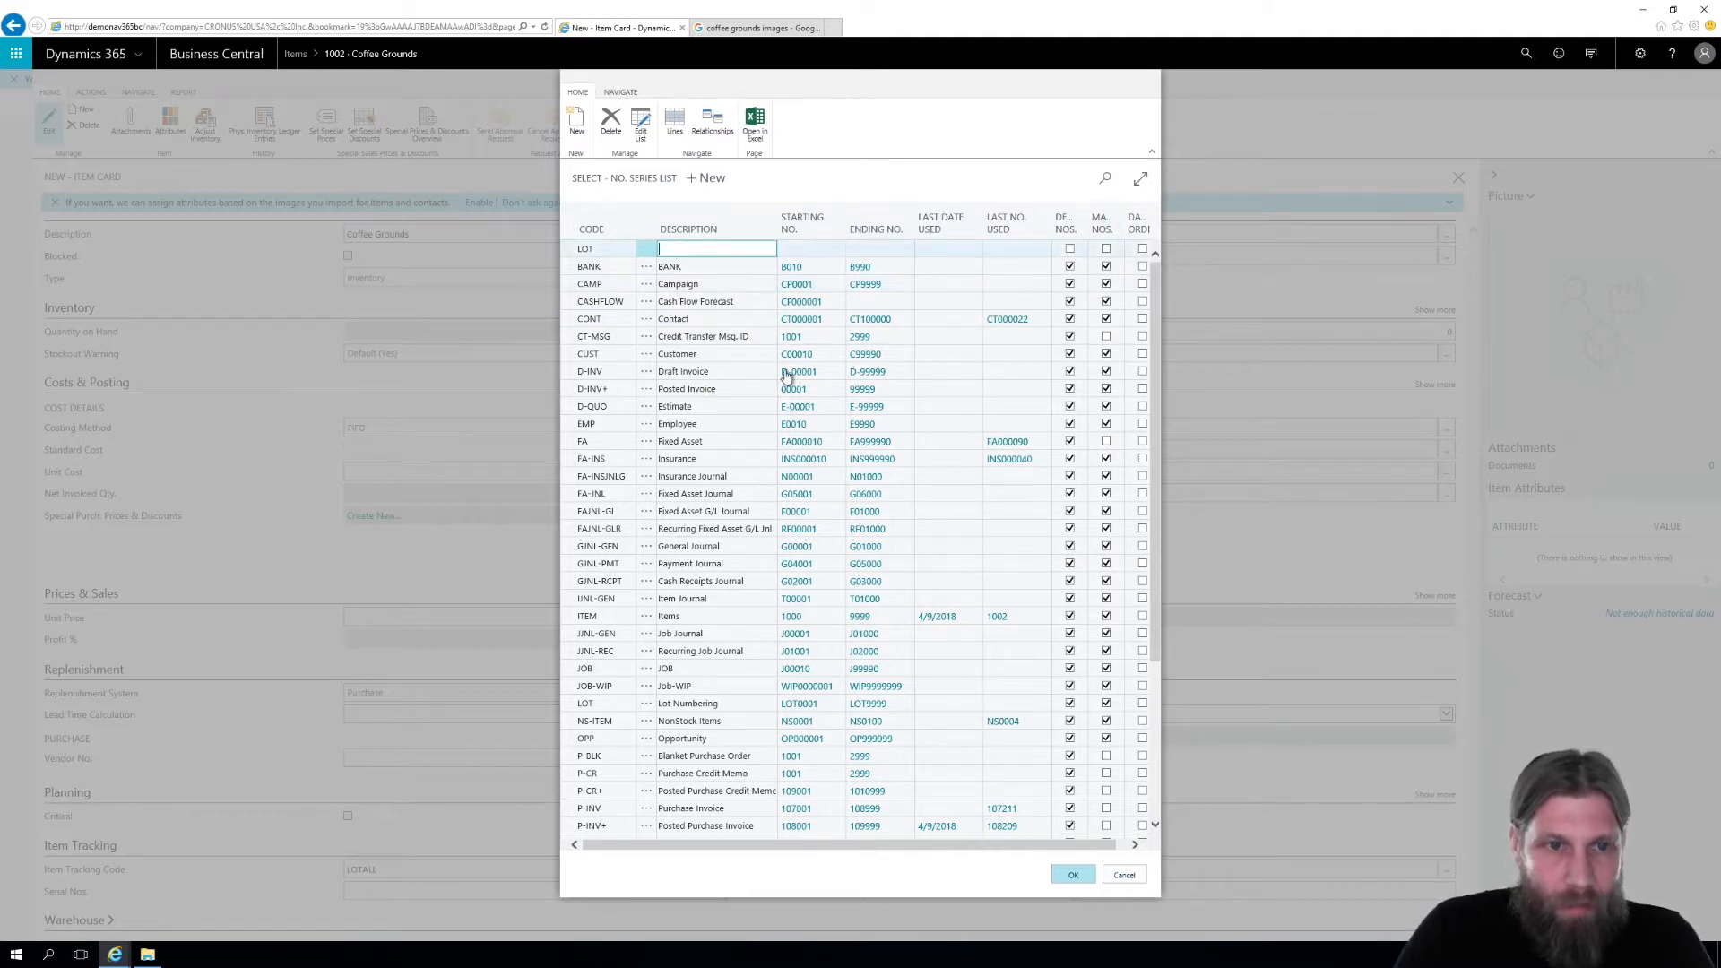
text(Lot Numbers)
key(Tab)
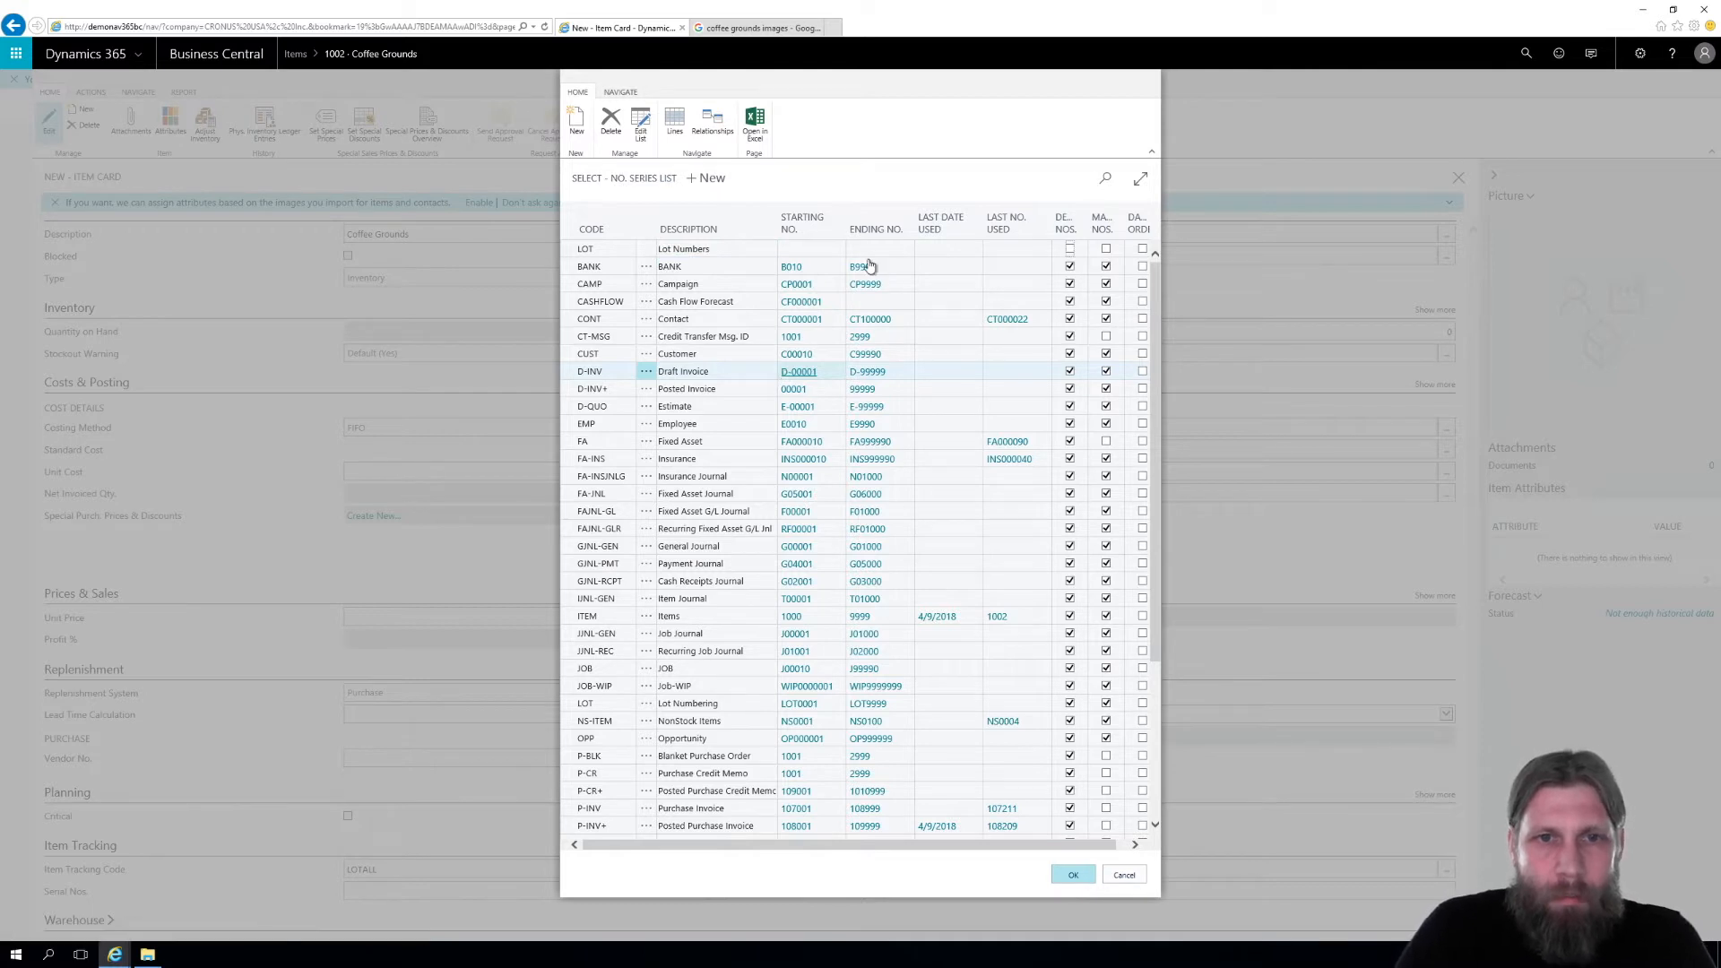
click(823, 257)
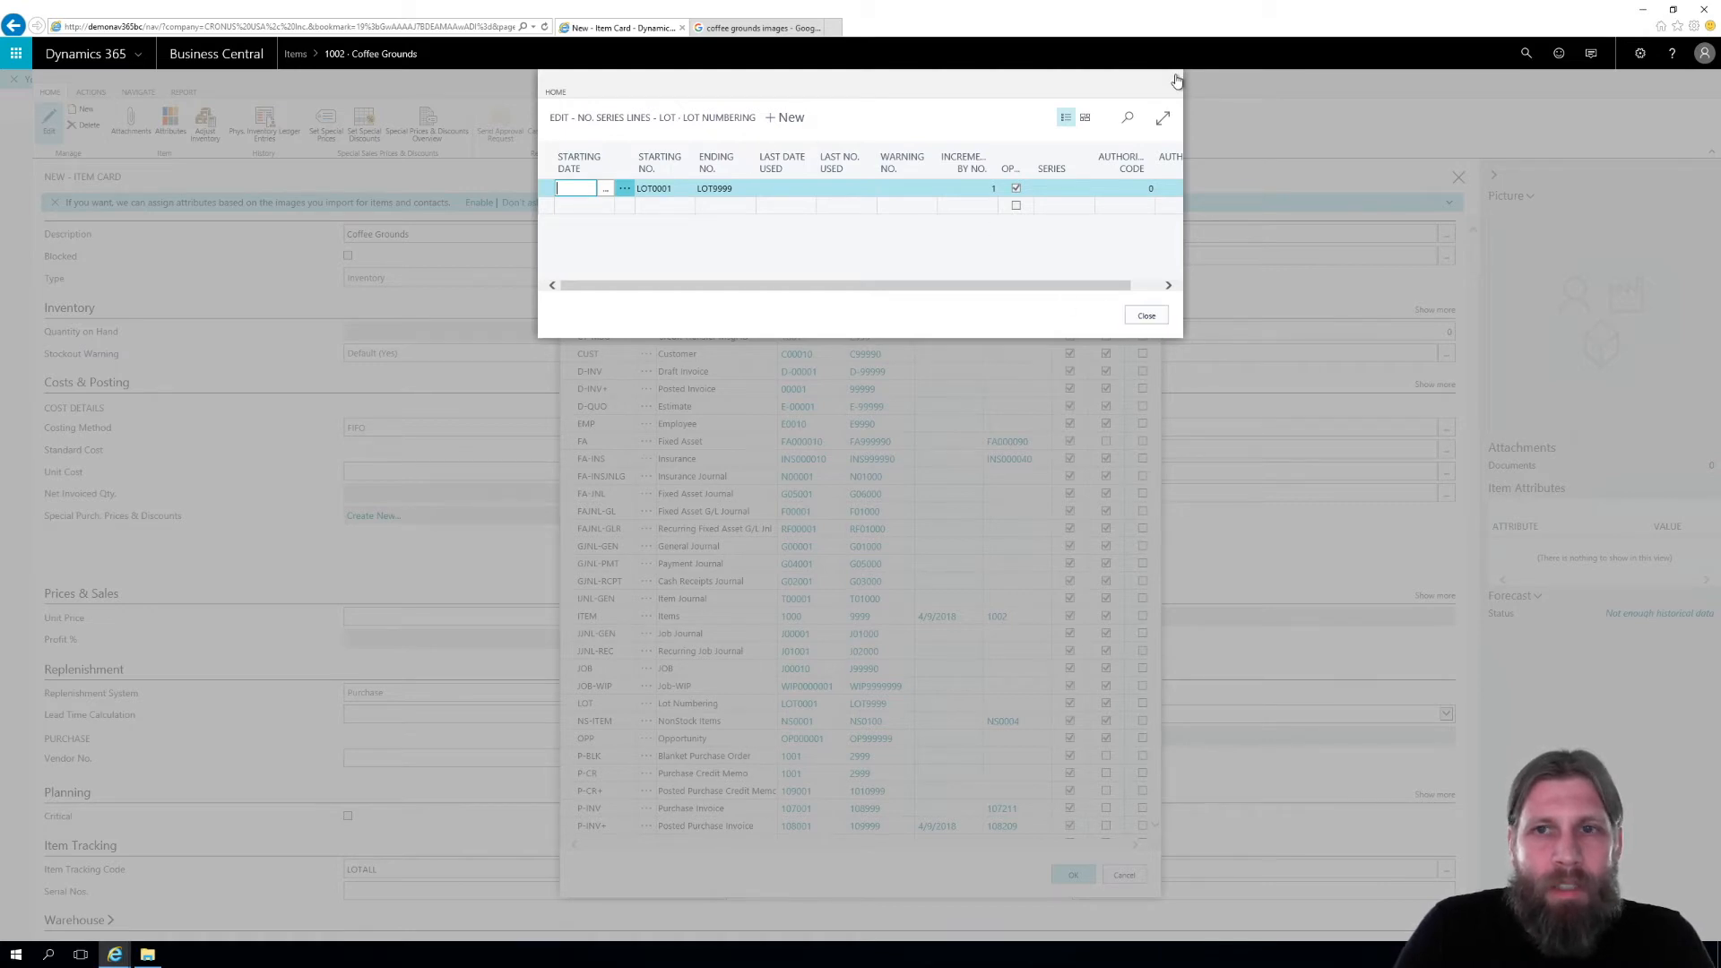
click(1147, 315)
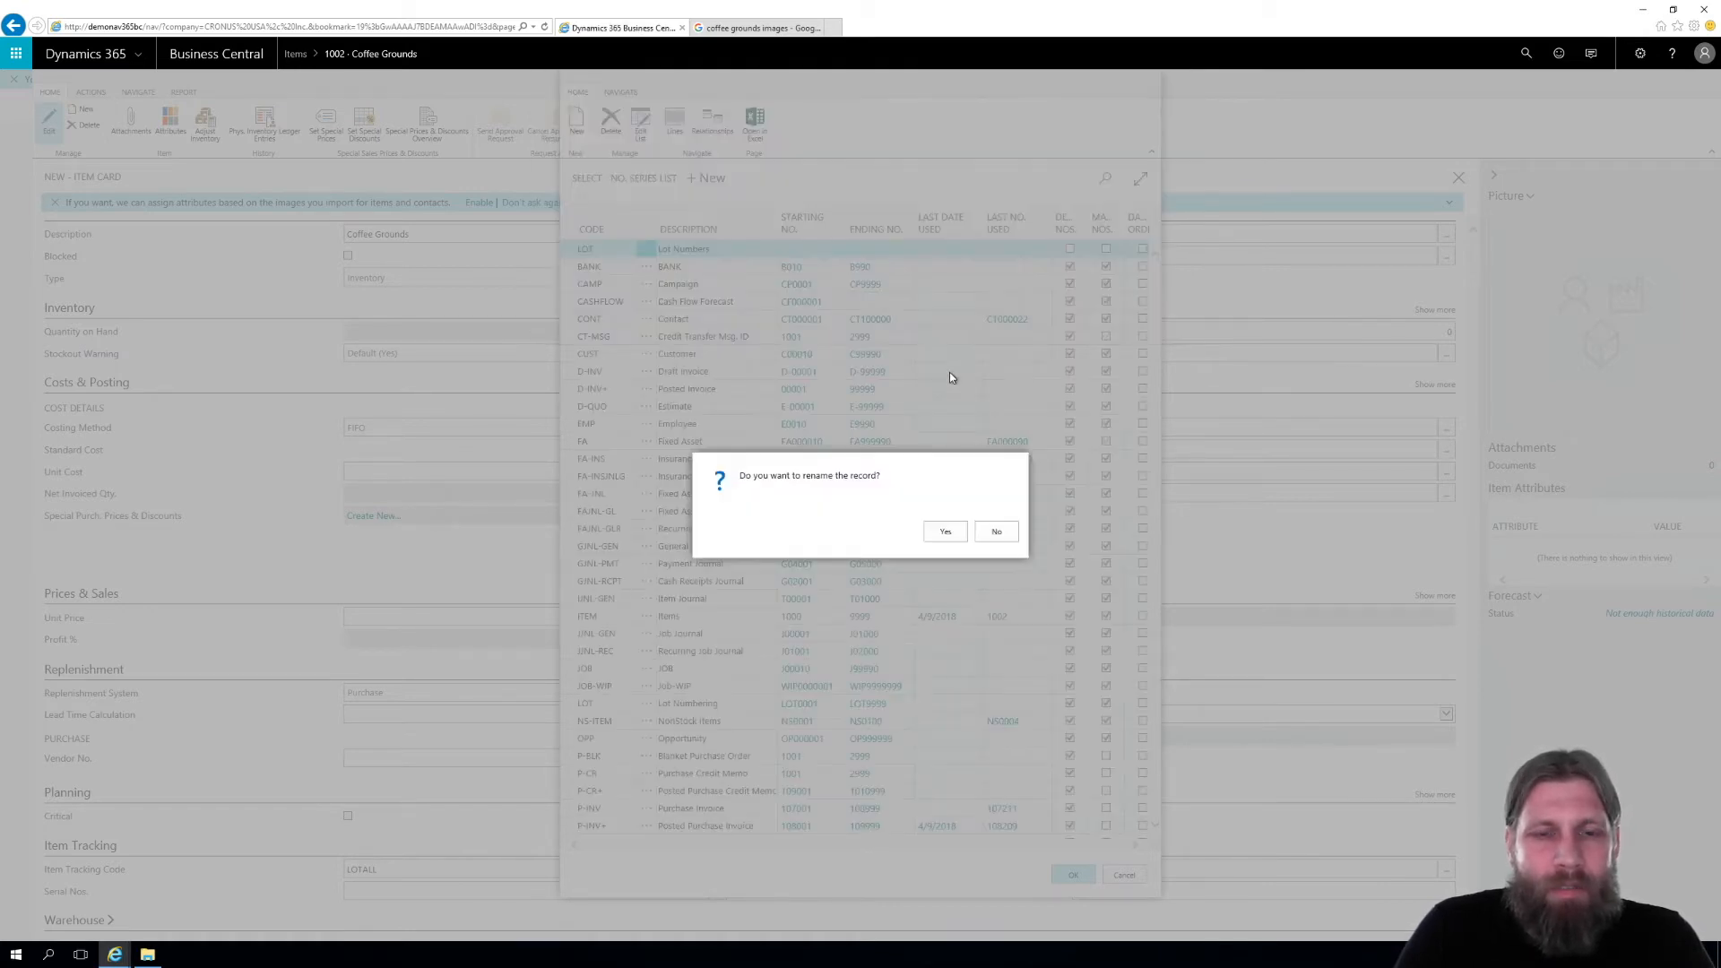
click(992, 533)
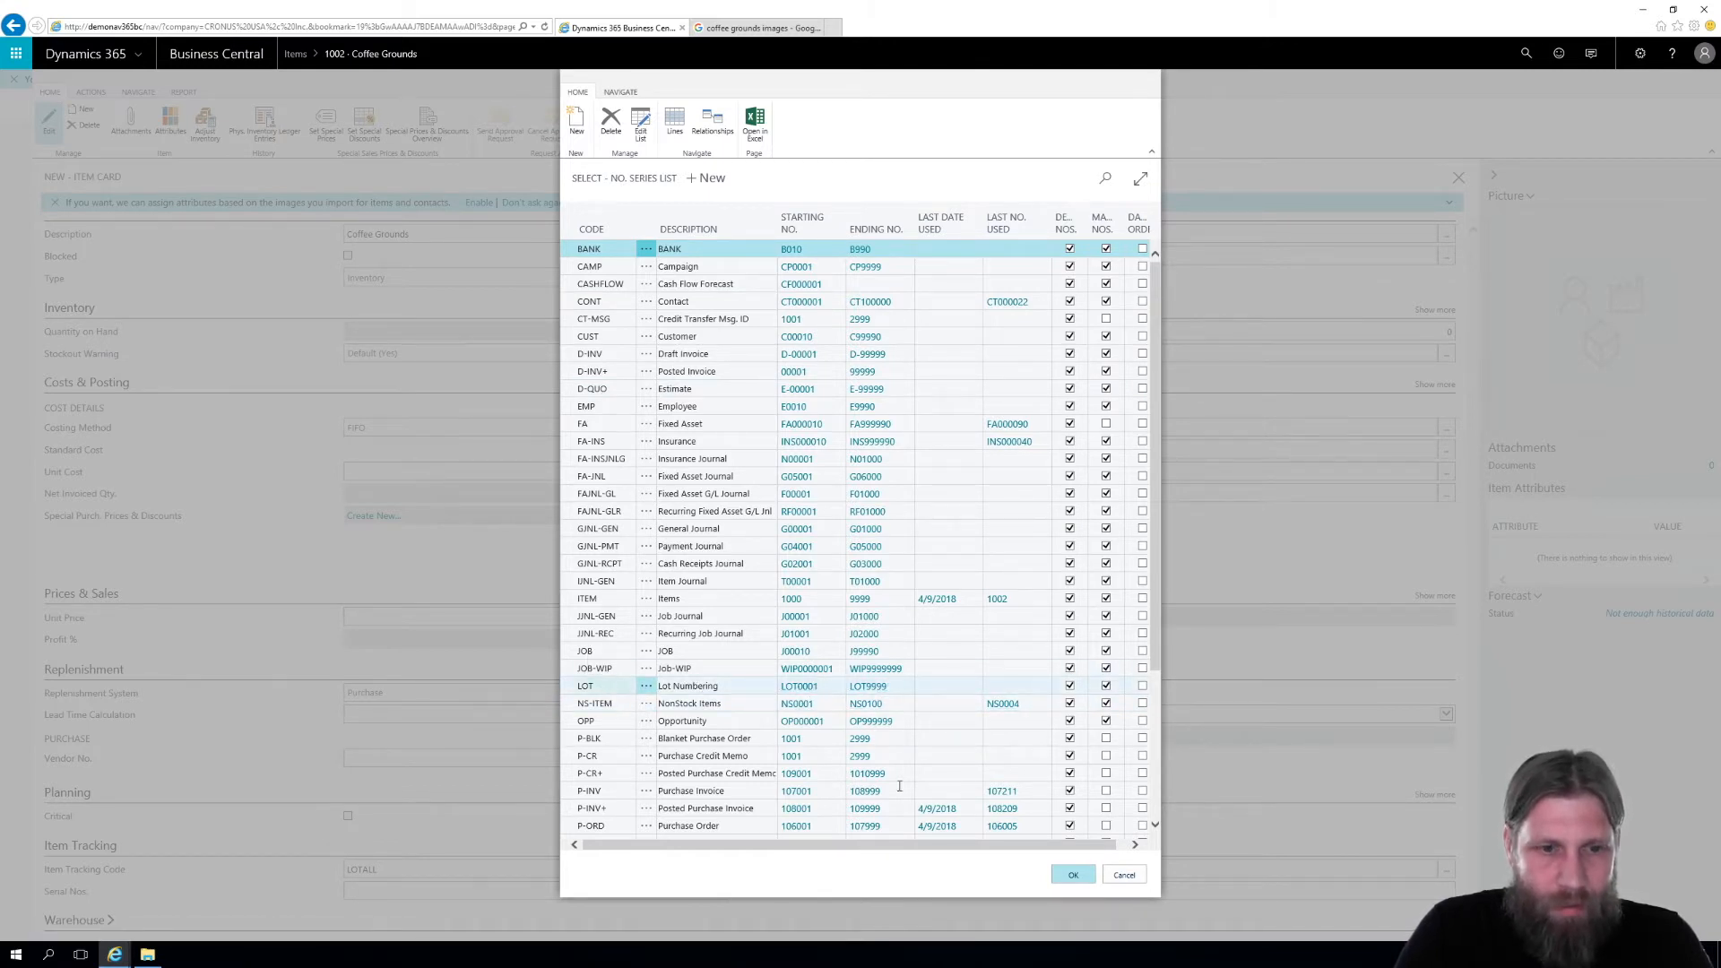
Assign the existing LOT (Lot Numbering) series as the item's Lot Nos
click(604, 687)
click(1085, 879)
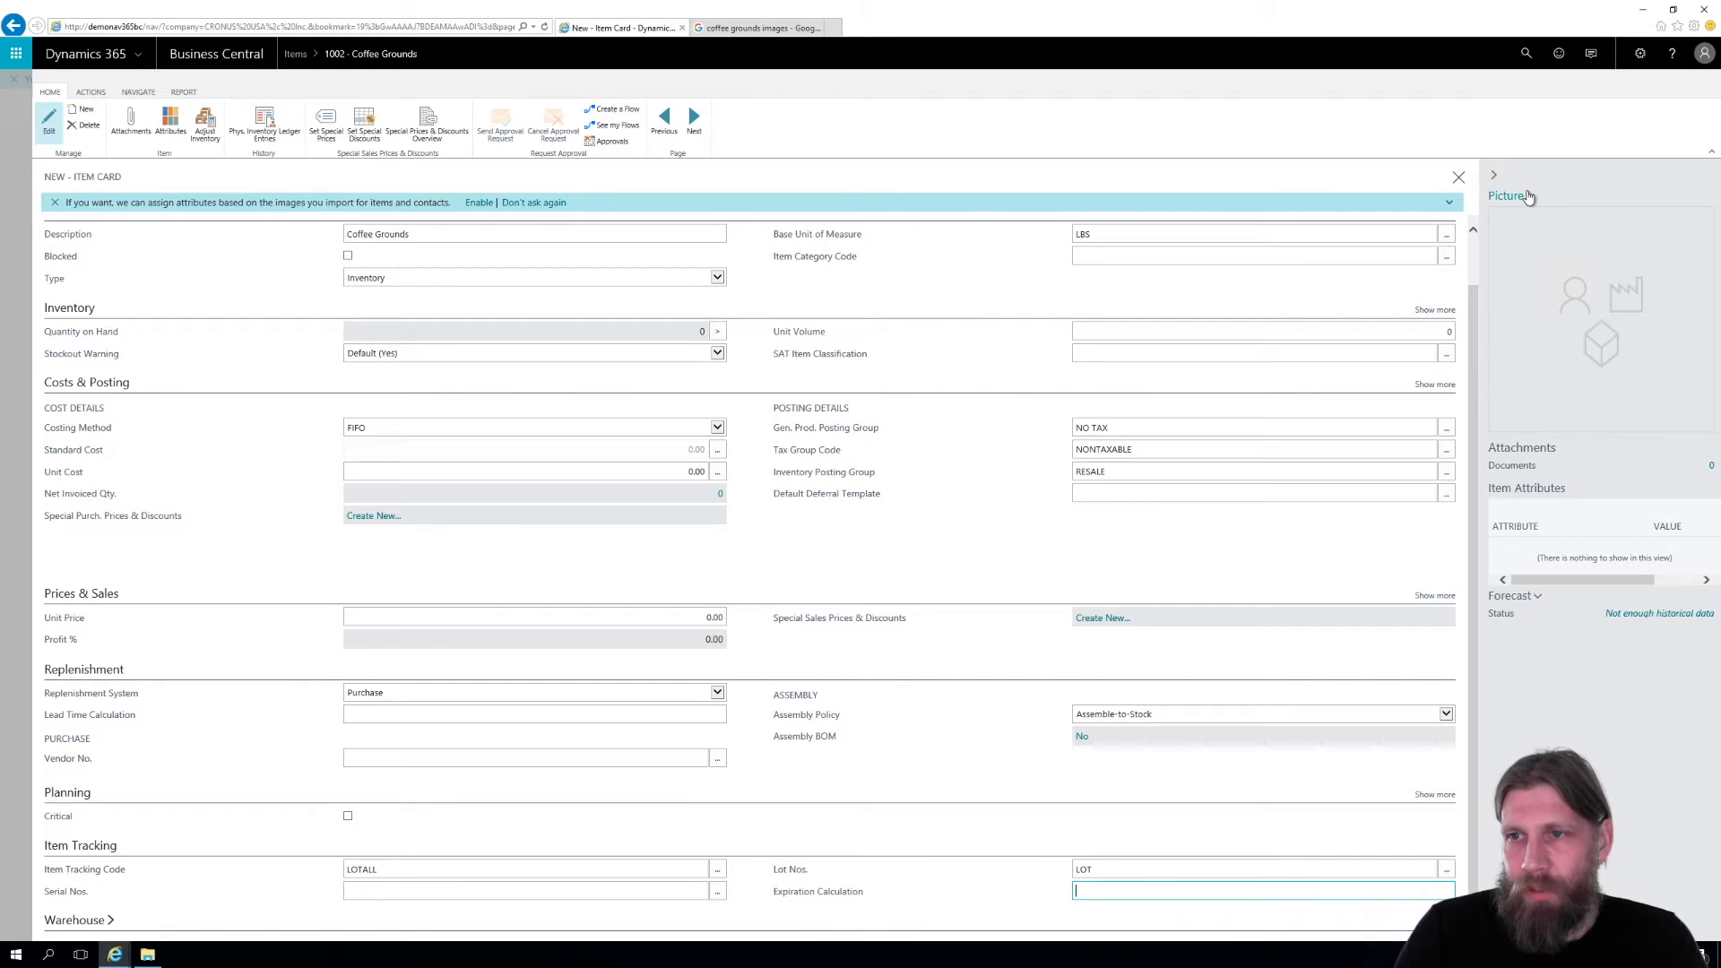
Import the Grounds image from the Pictures folder as the item's picture and close the item card
click(1529, 197)
click(1482, 217)
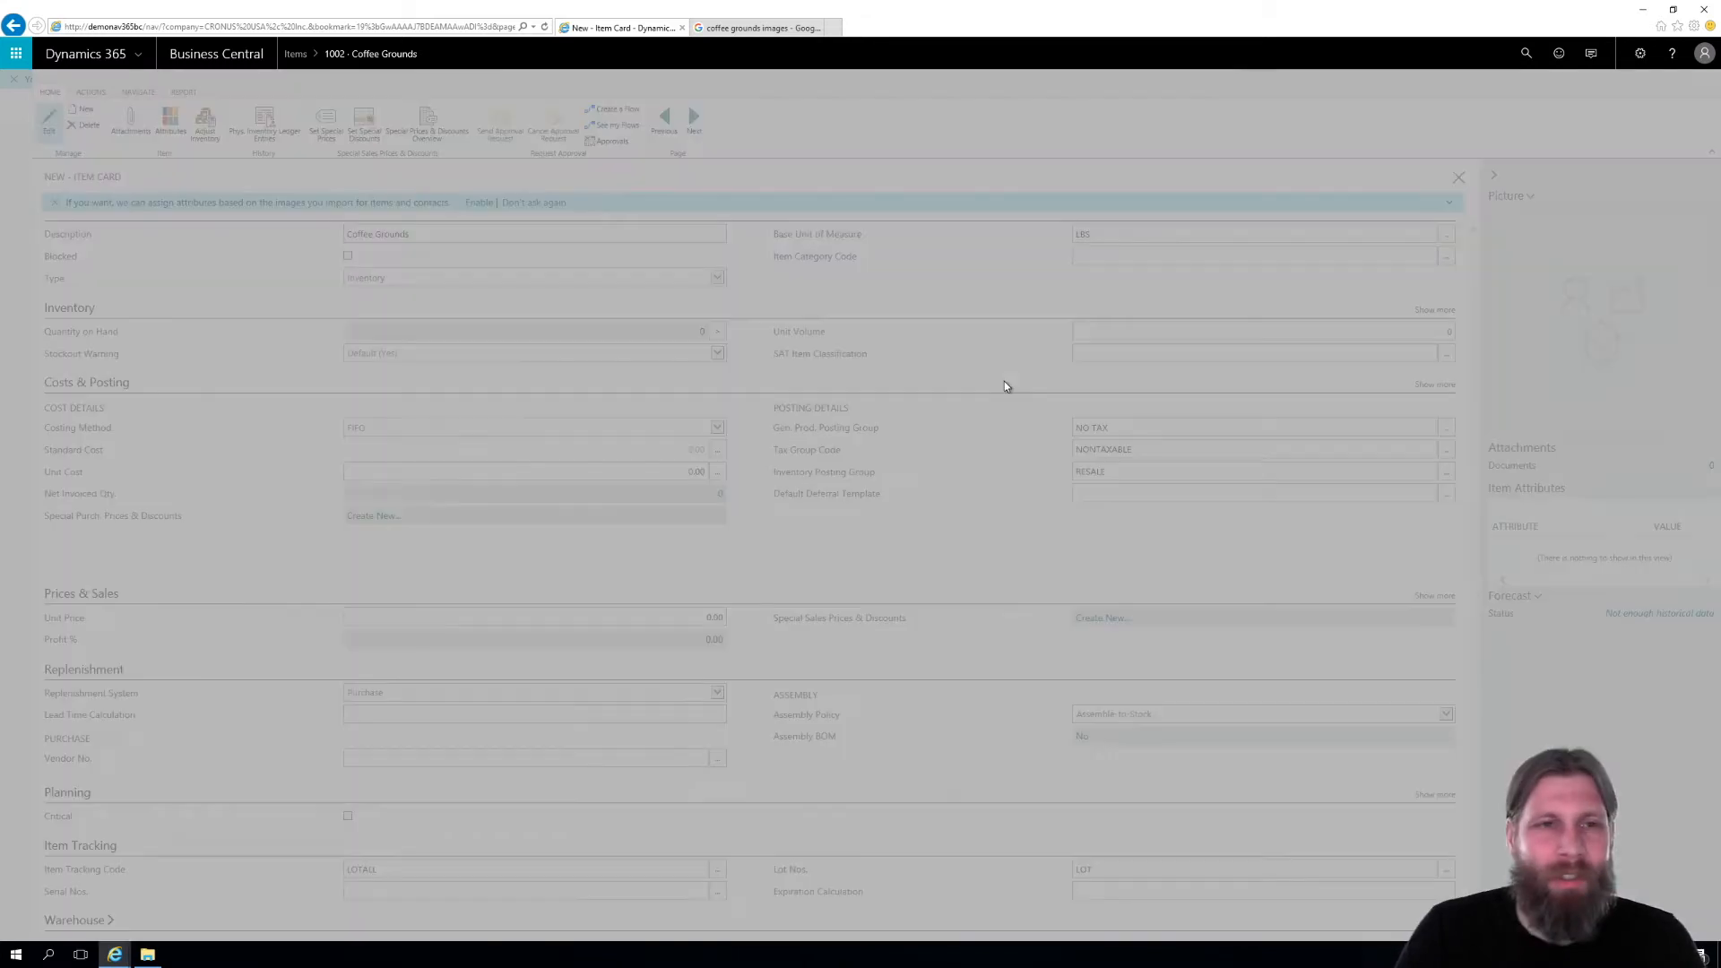
click(940, 137)
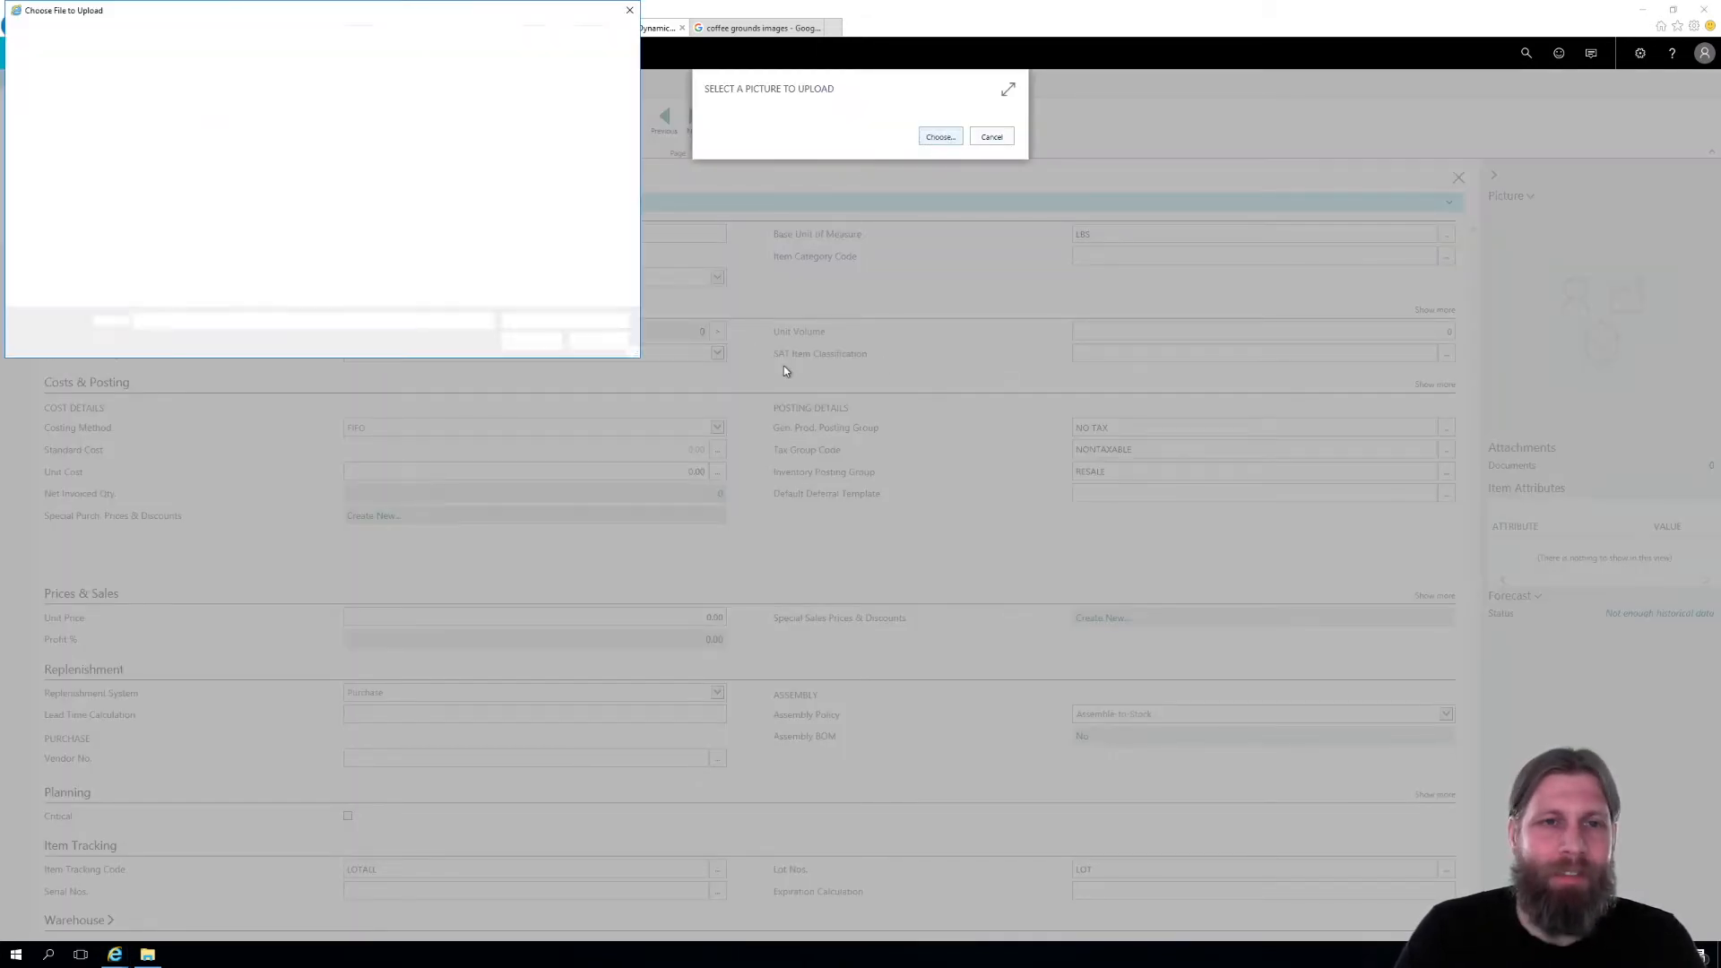
click(155, 108)
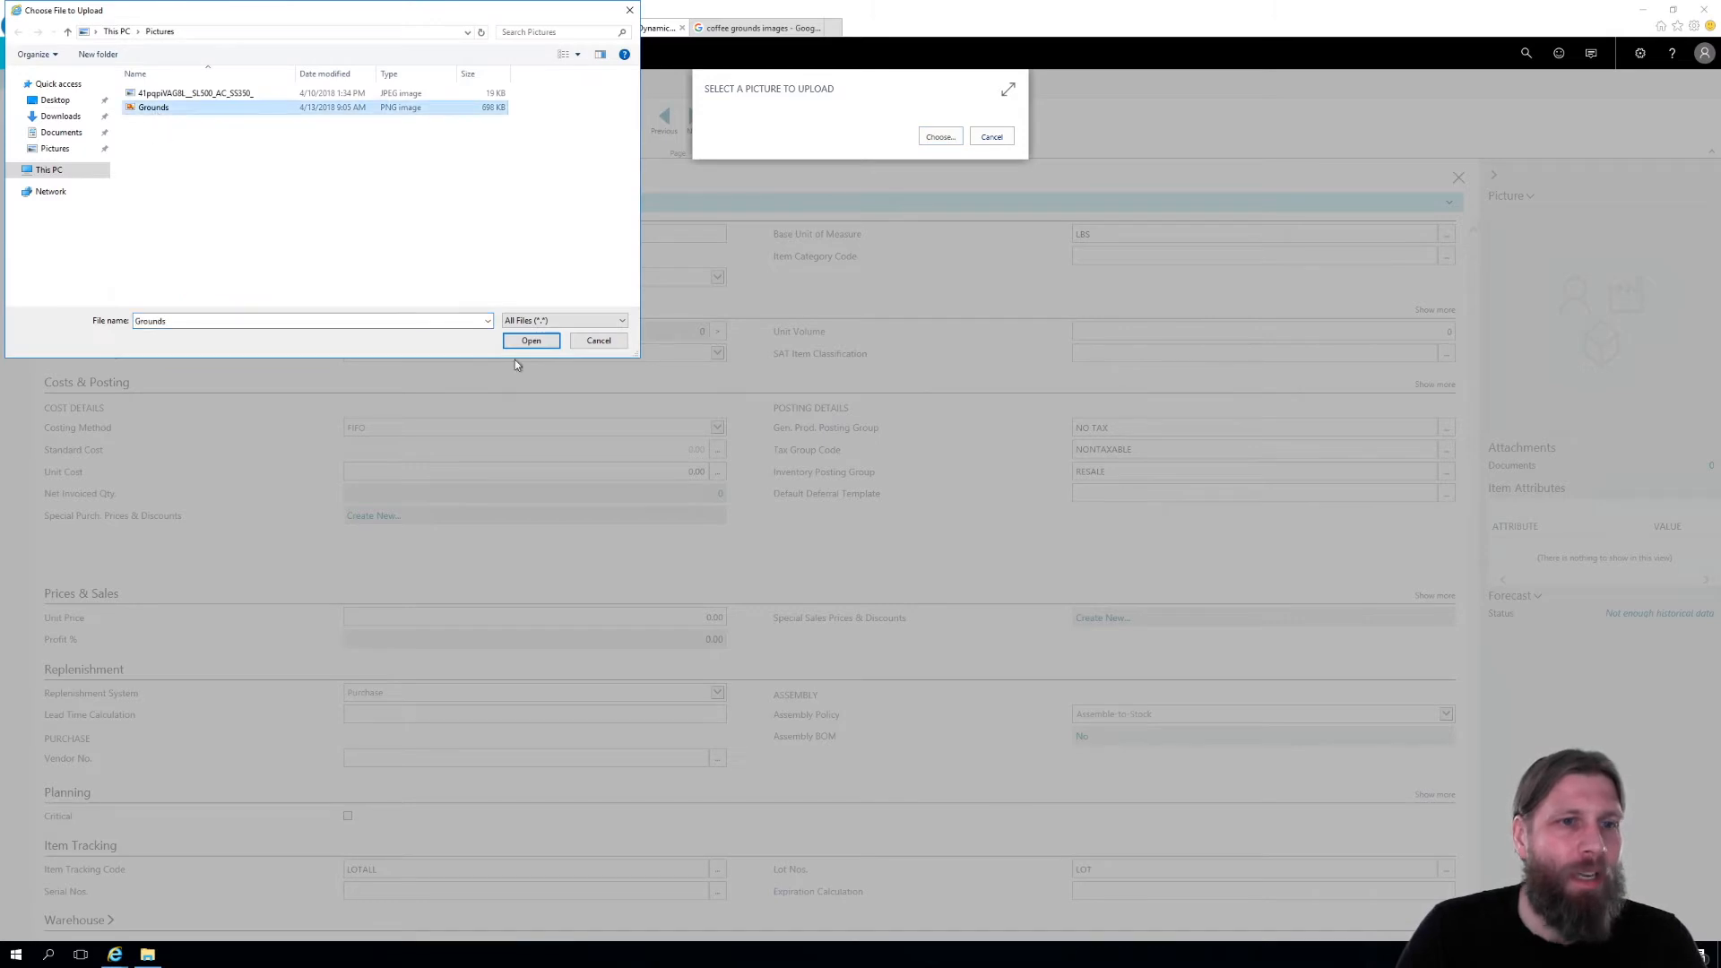
click(527, 342)
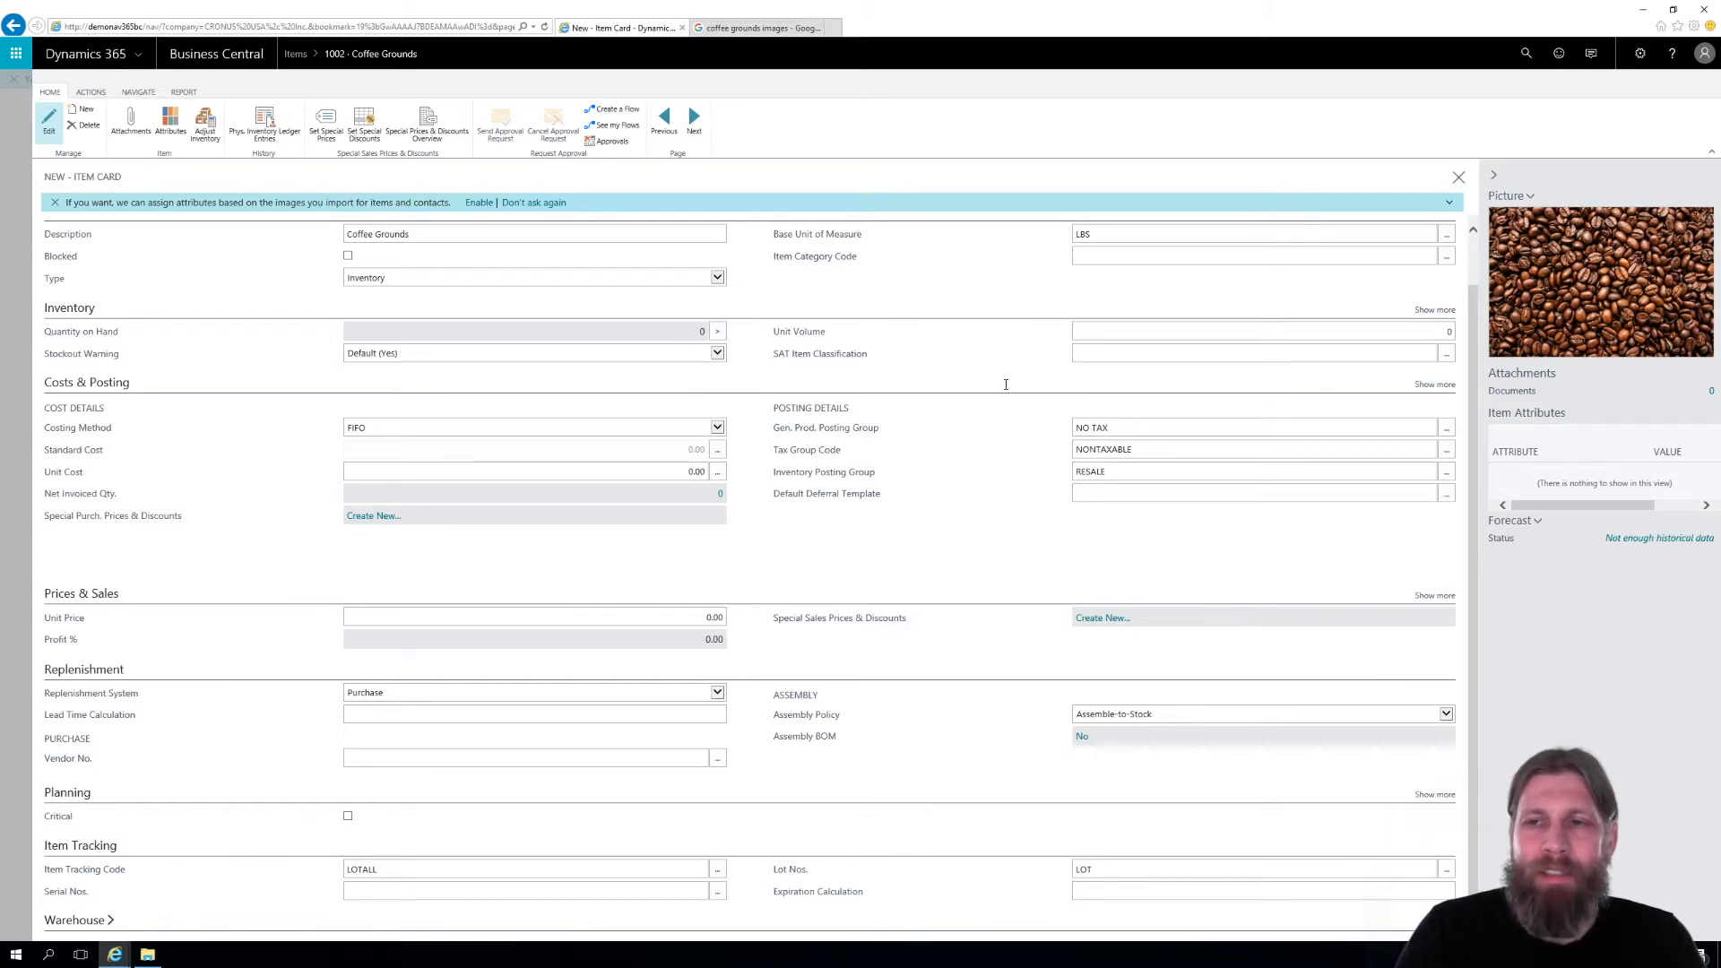
key(Escape)
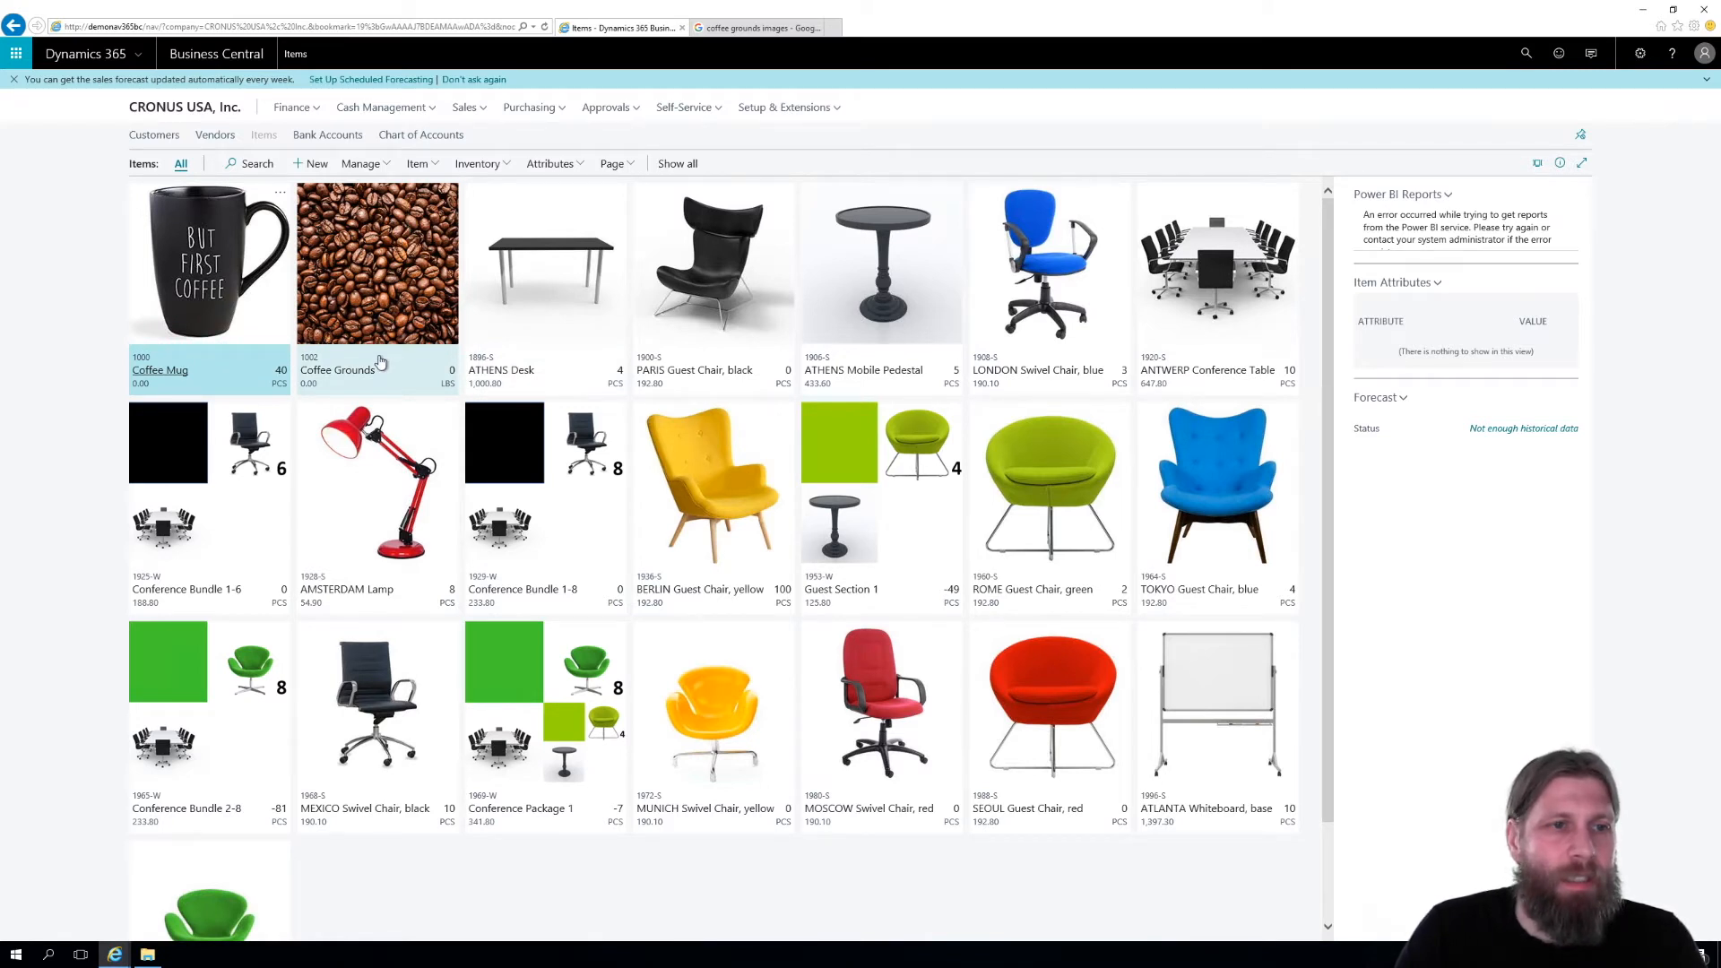
Review the Coffee Grounds item card, and return to the items list
click(419, 280)
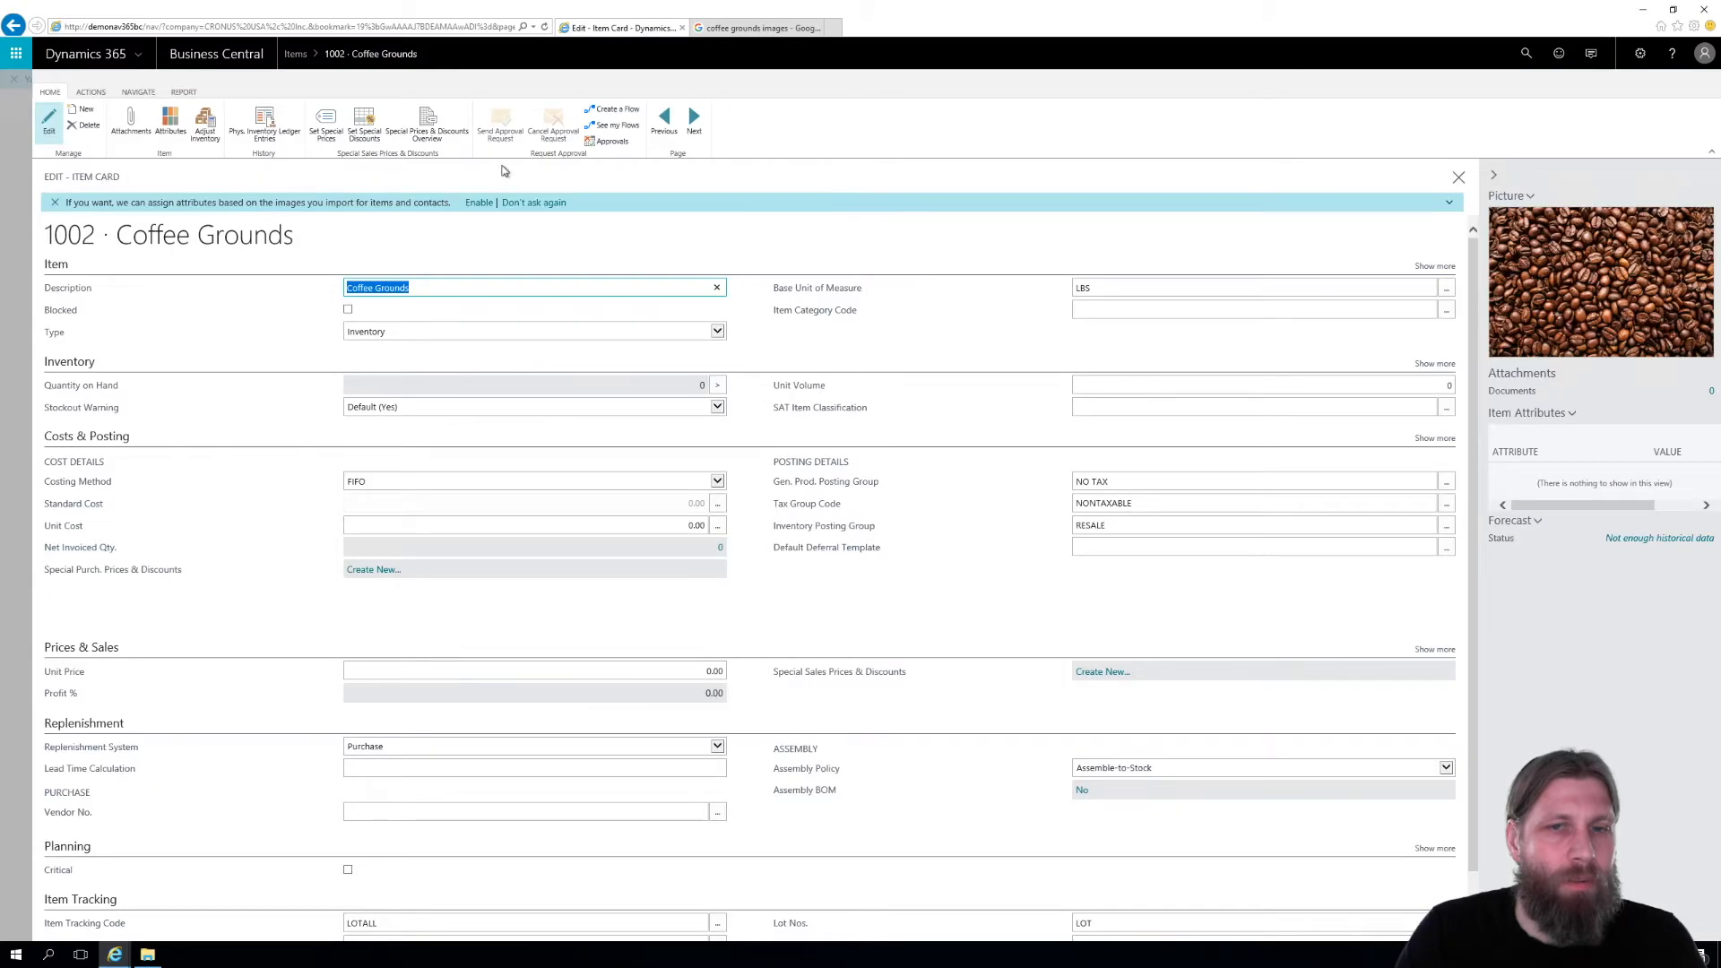
click(734, 272)
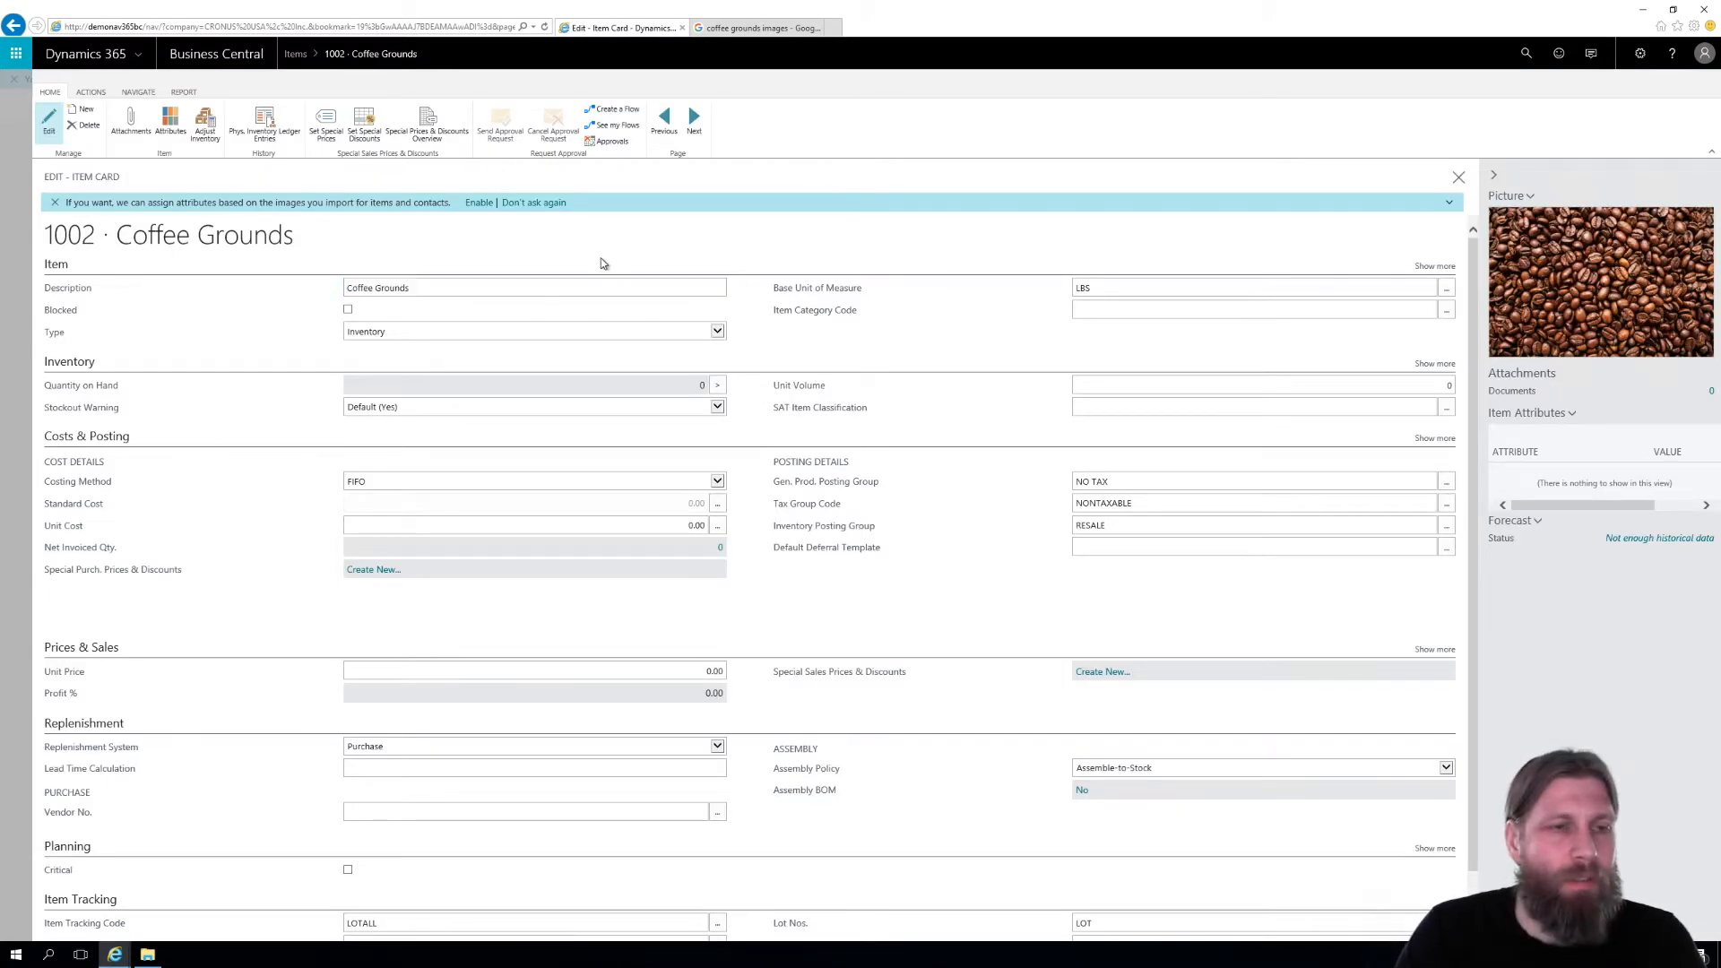
key(Escape)
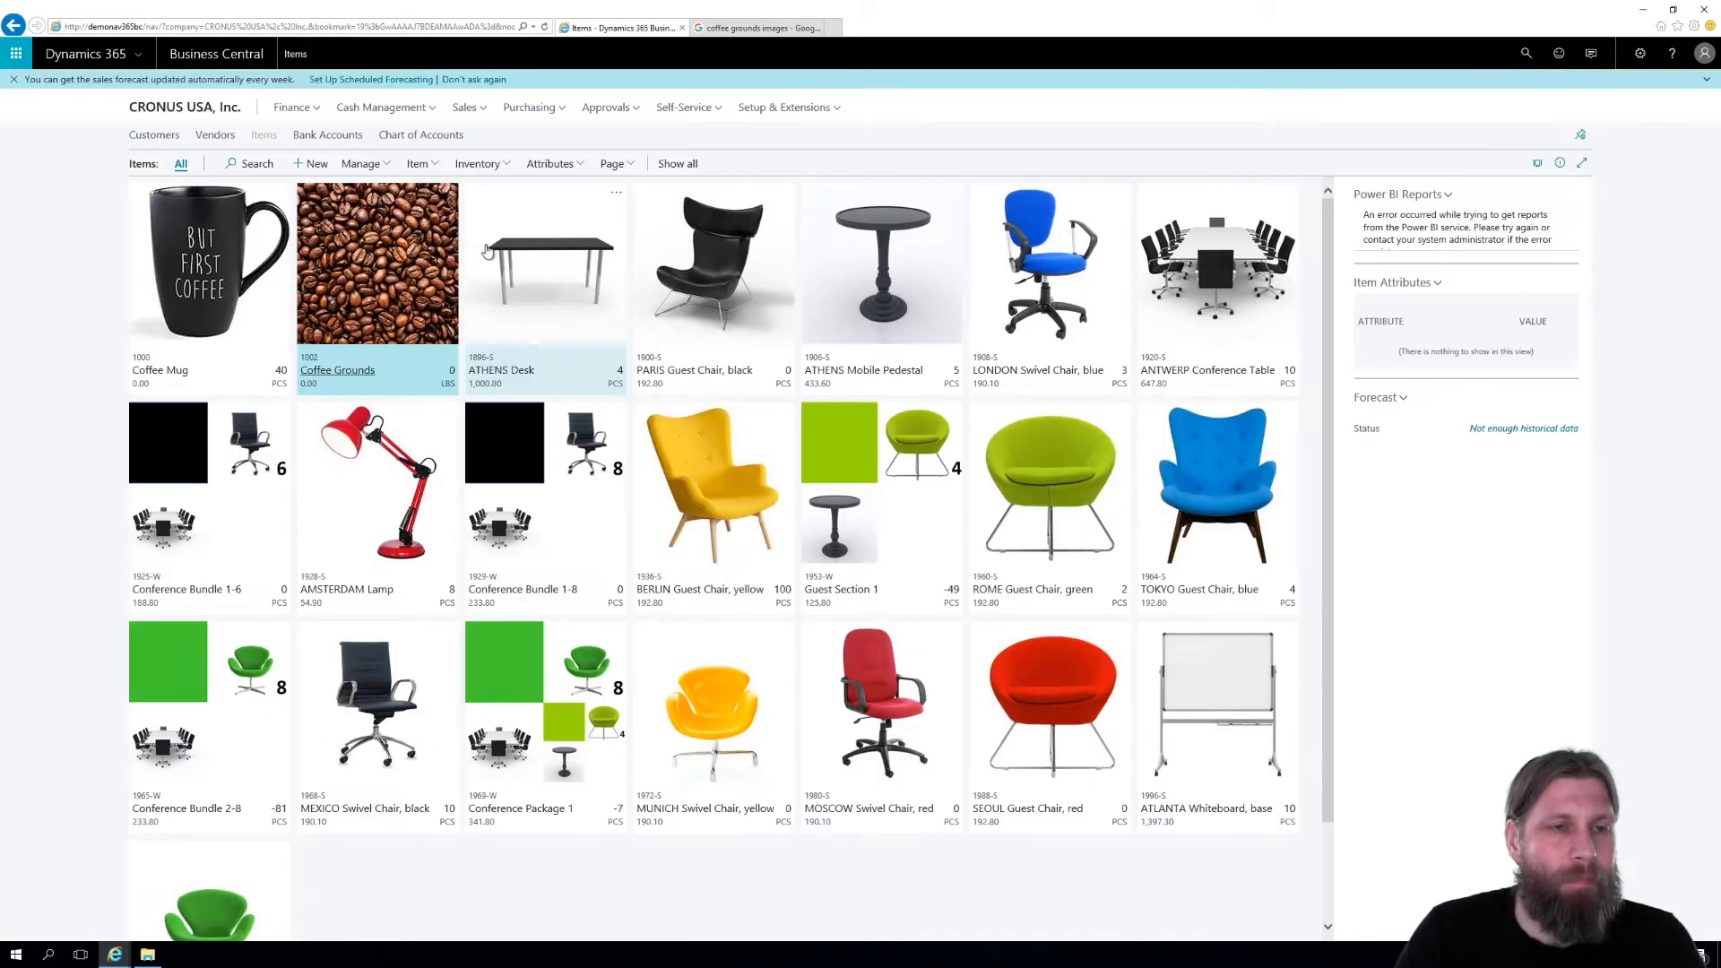
Try to adjust the Coffee Grounds inventory in the Main Warehouse to 50 LBS
click(429, 165)
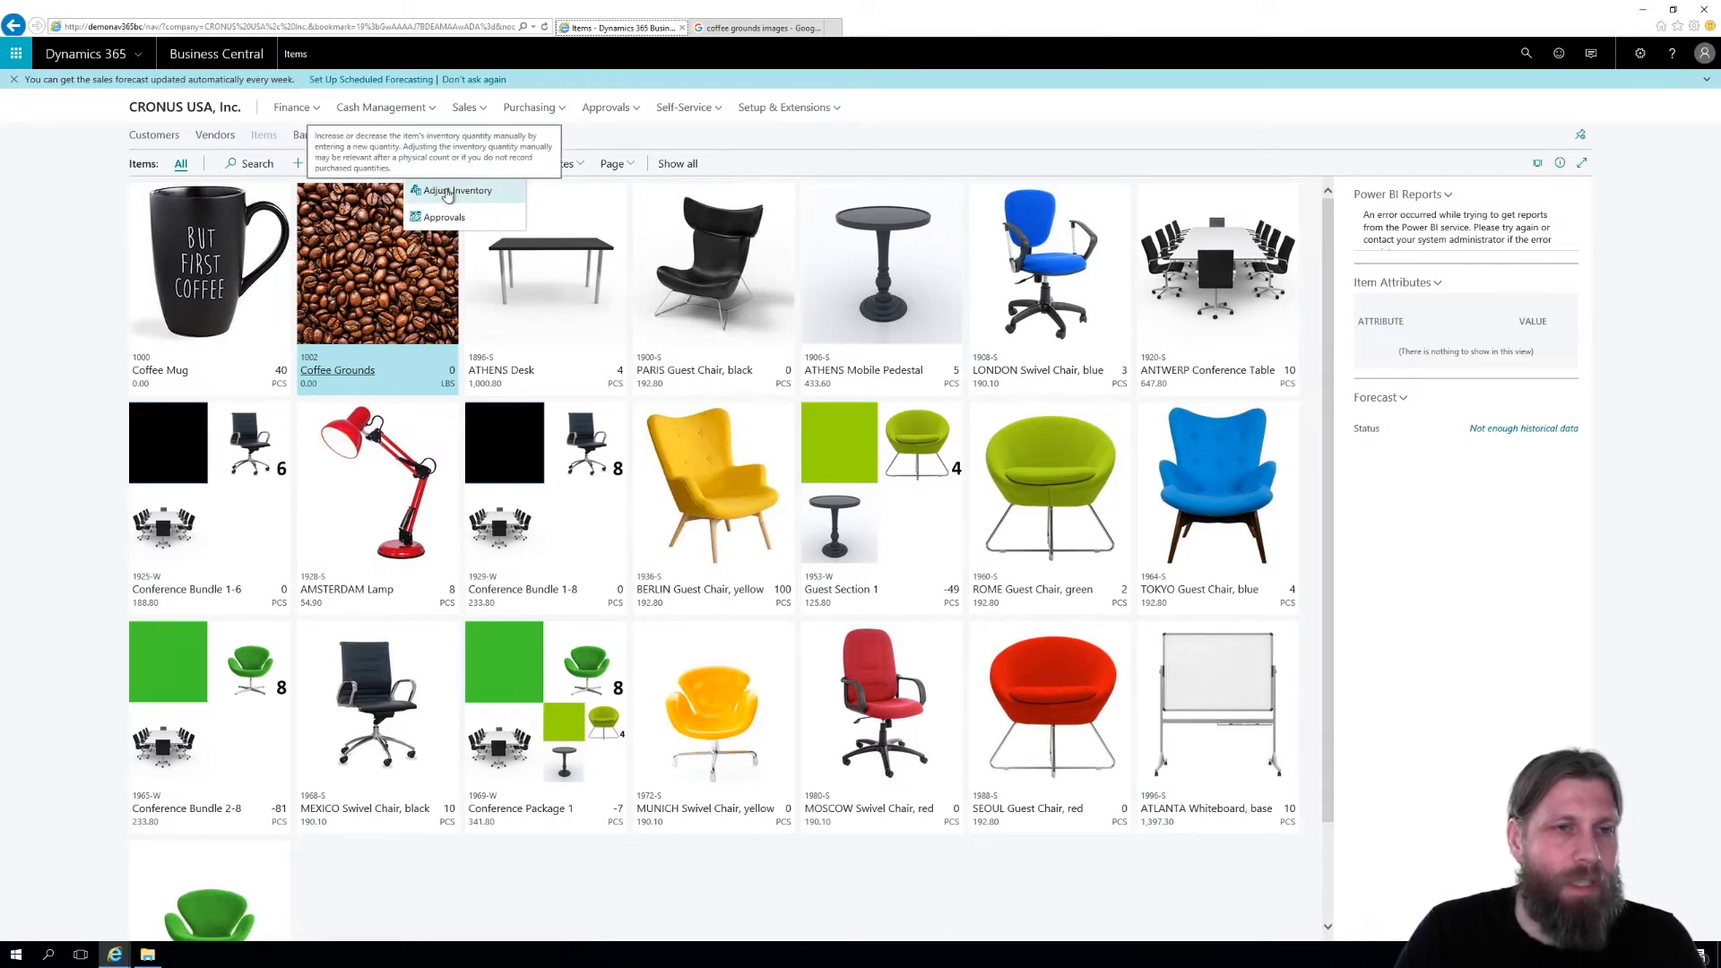
click(449, 195)
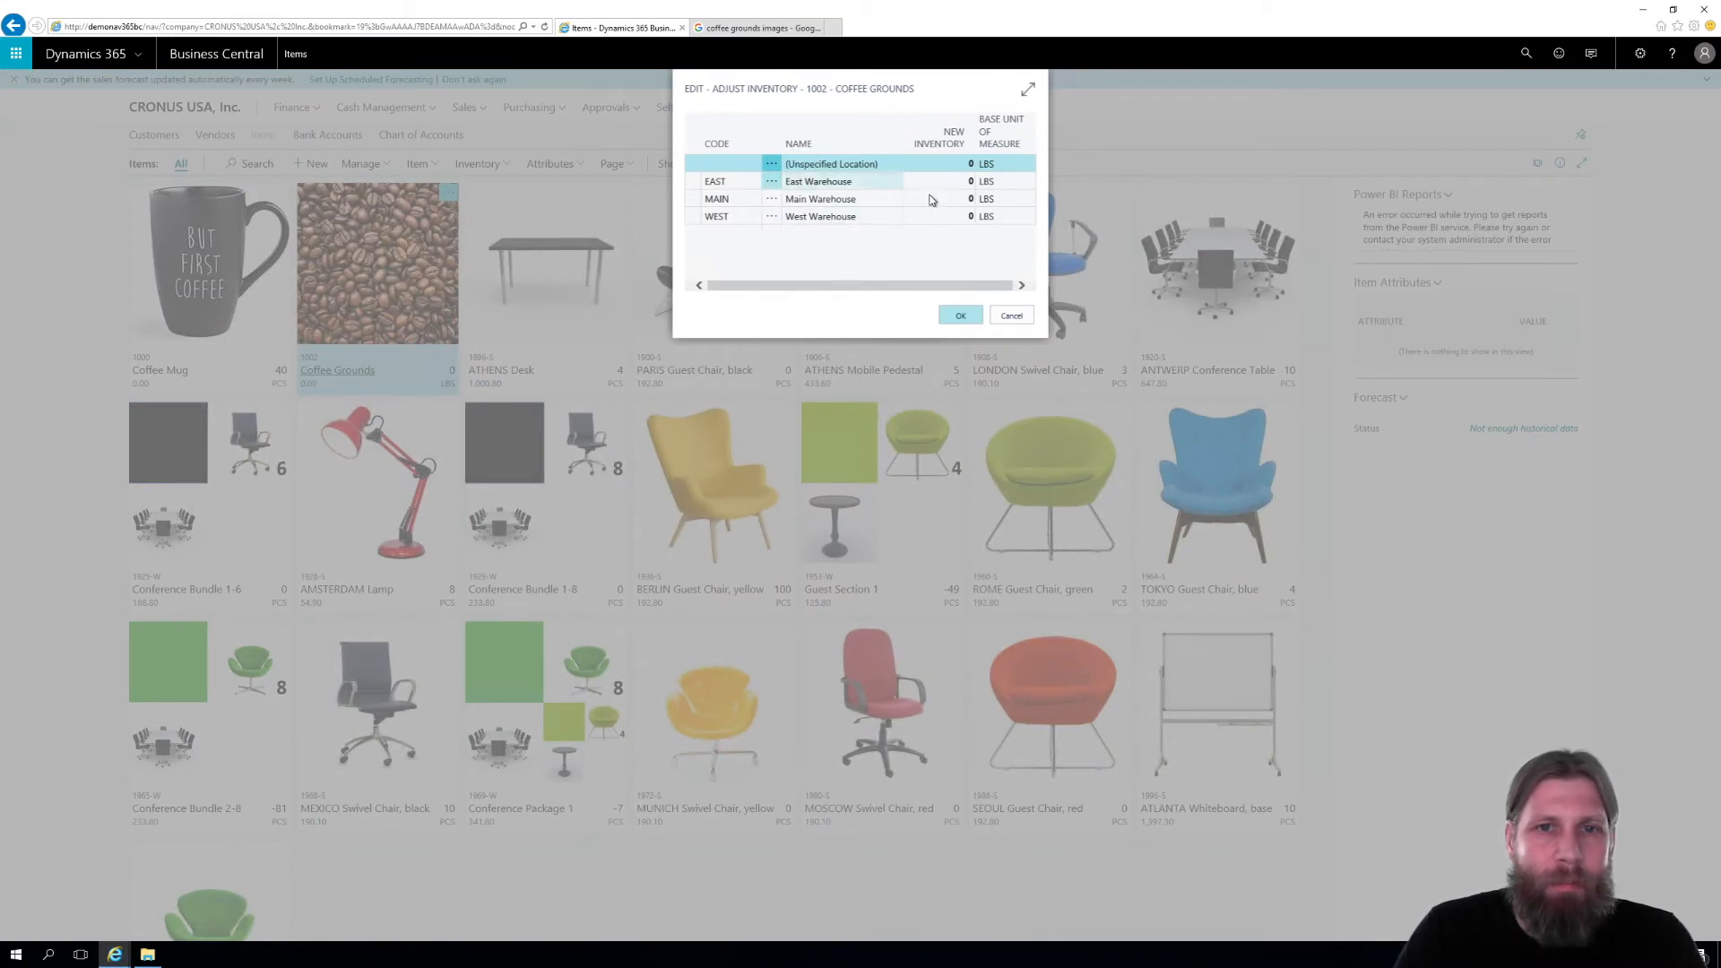
click(937, 198)
text(50)
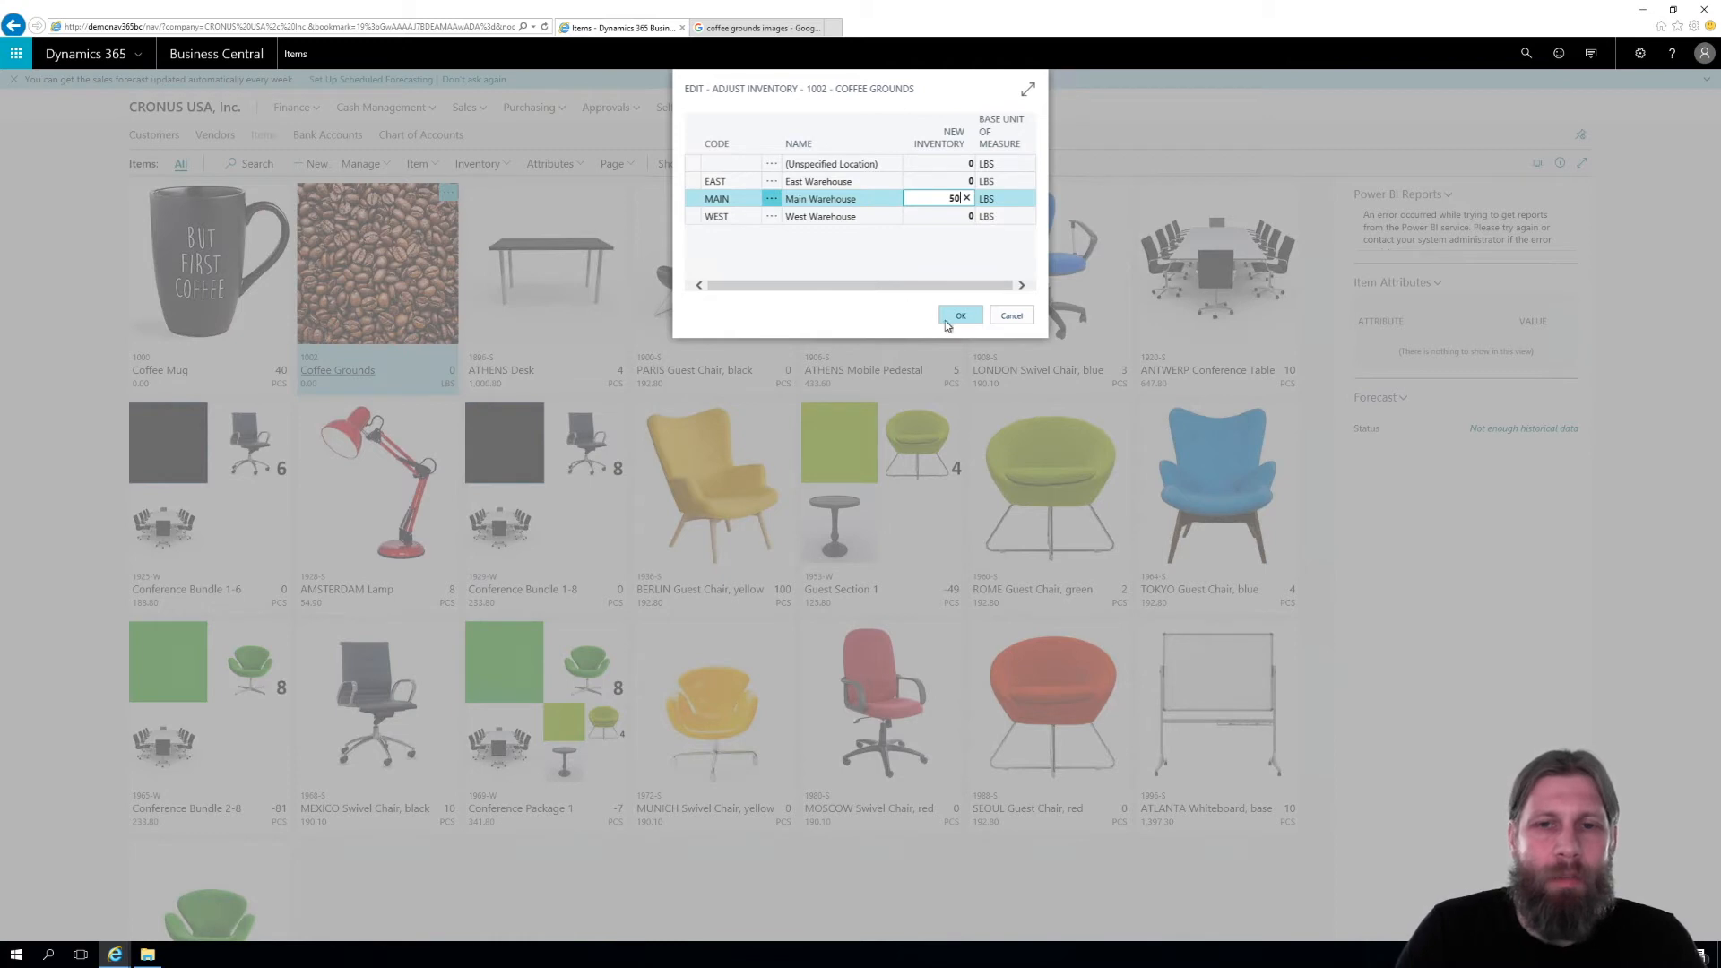
click(958, 317)
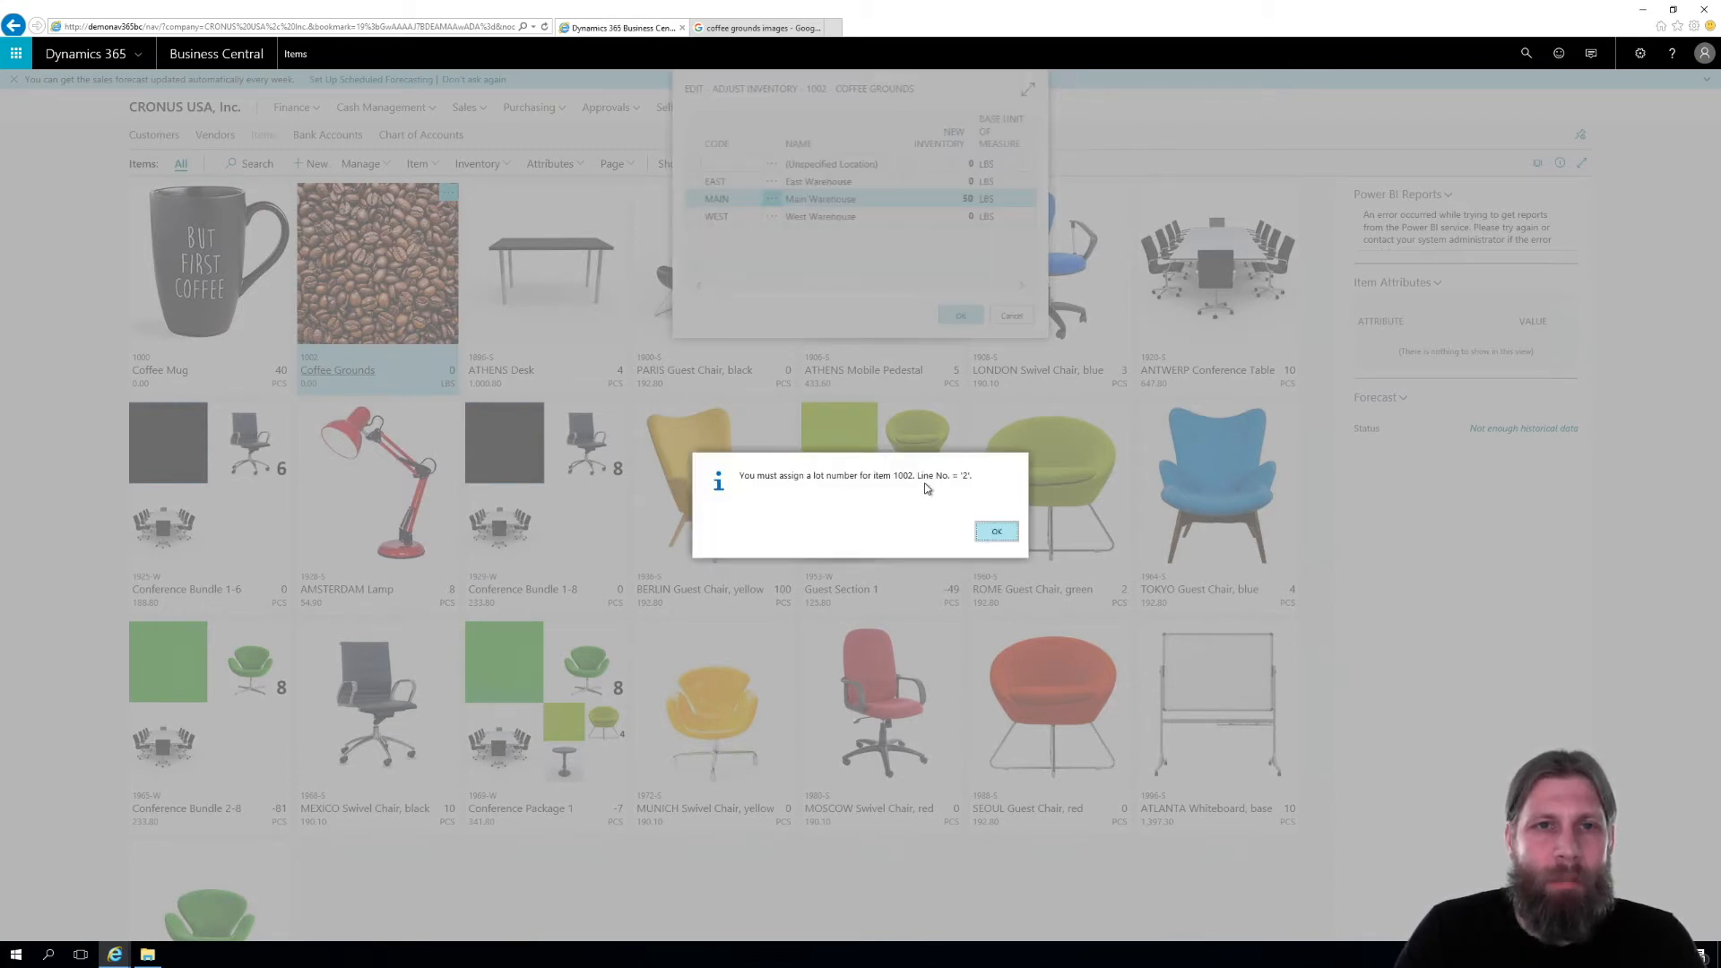
click(995, 536)
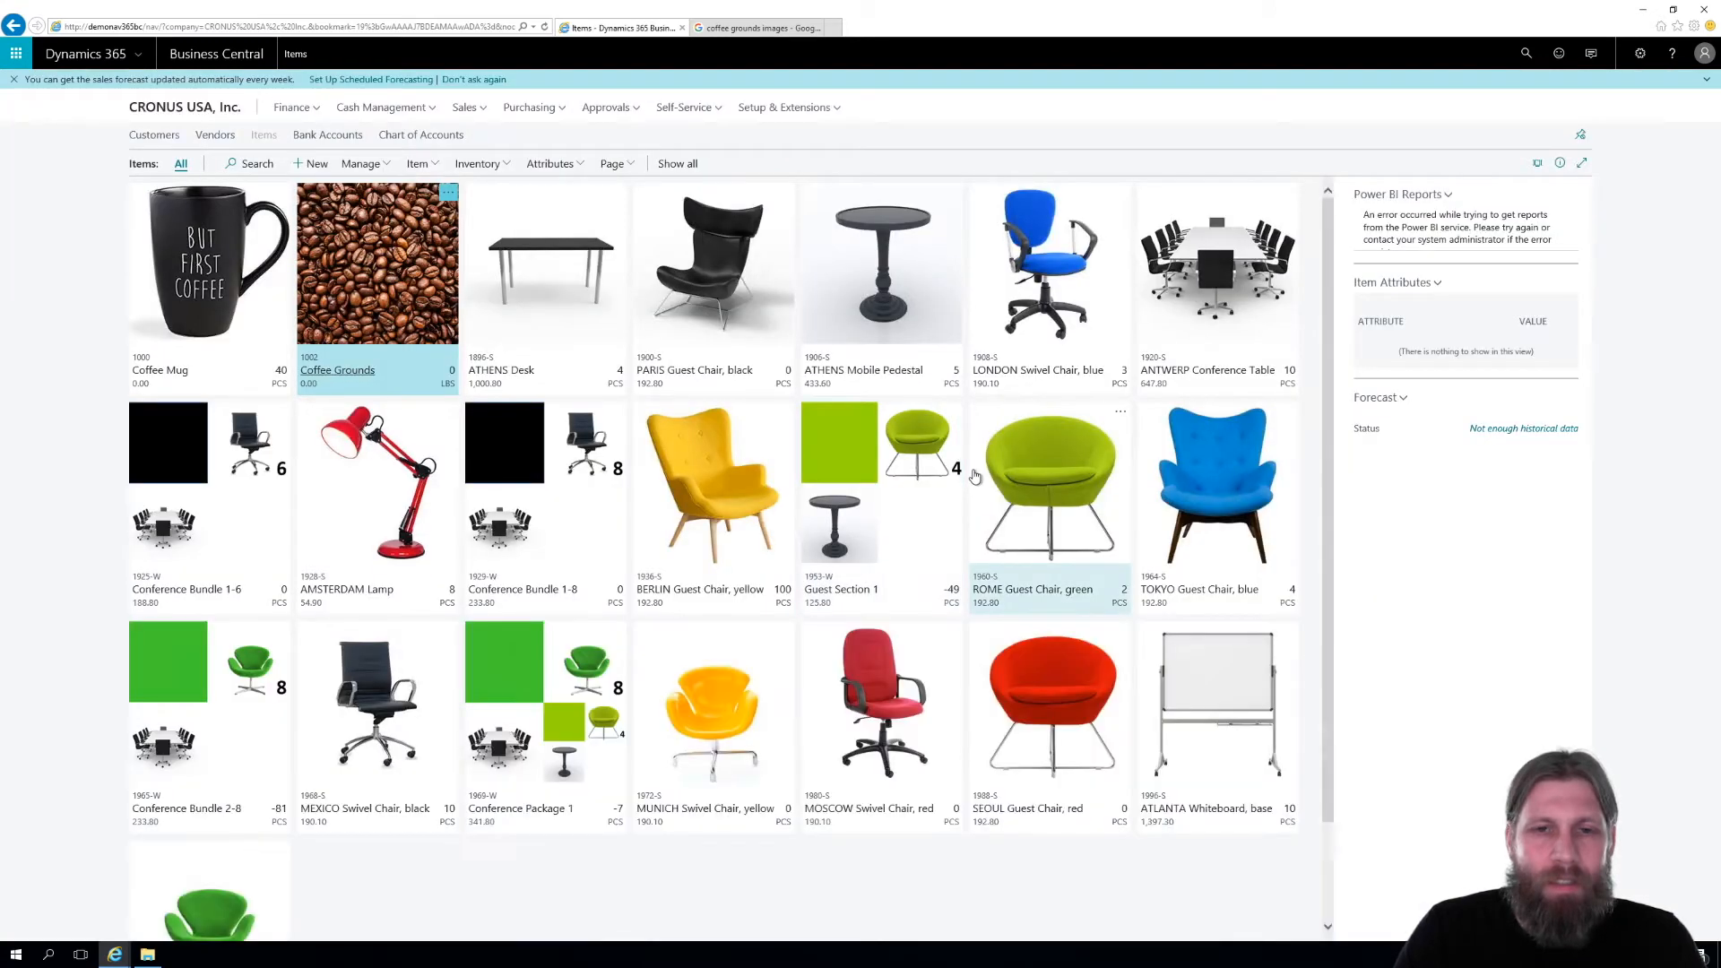
Try again to adjust the Coffee Grounds inventory to 50 LBS, with only the Main Warehouse row selected
click(448, 195)
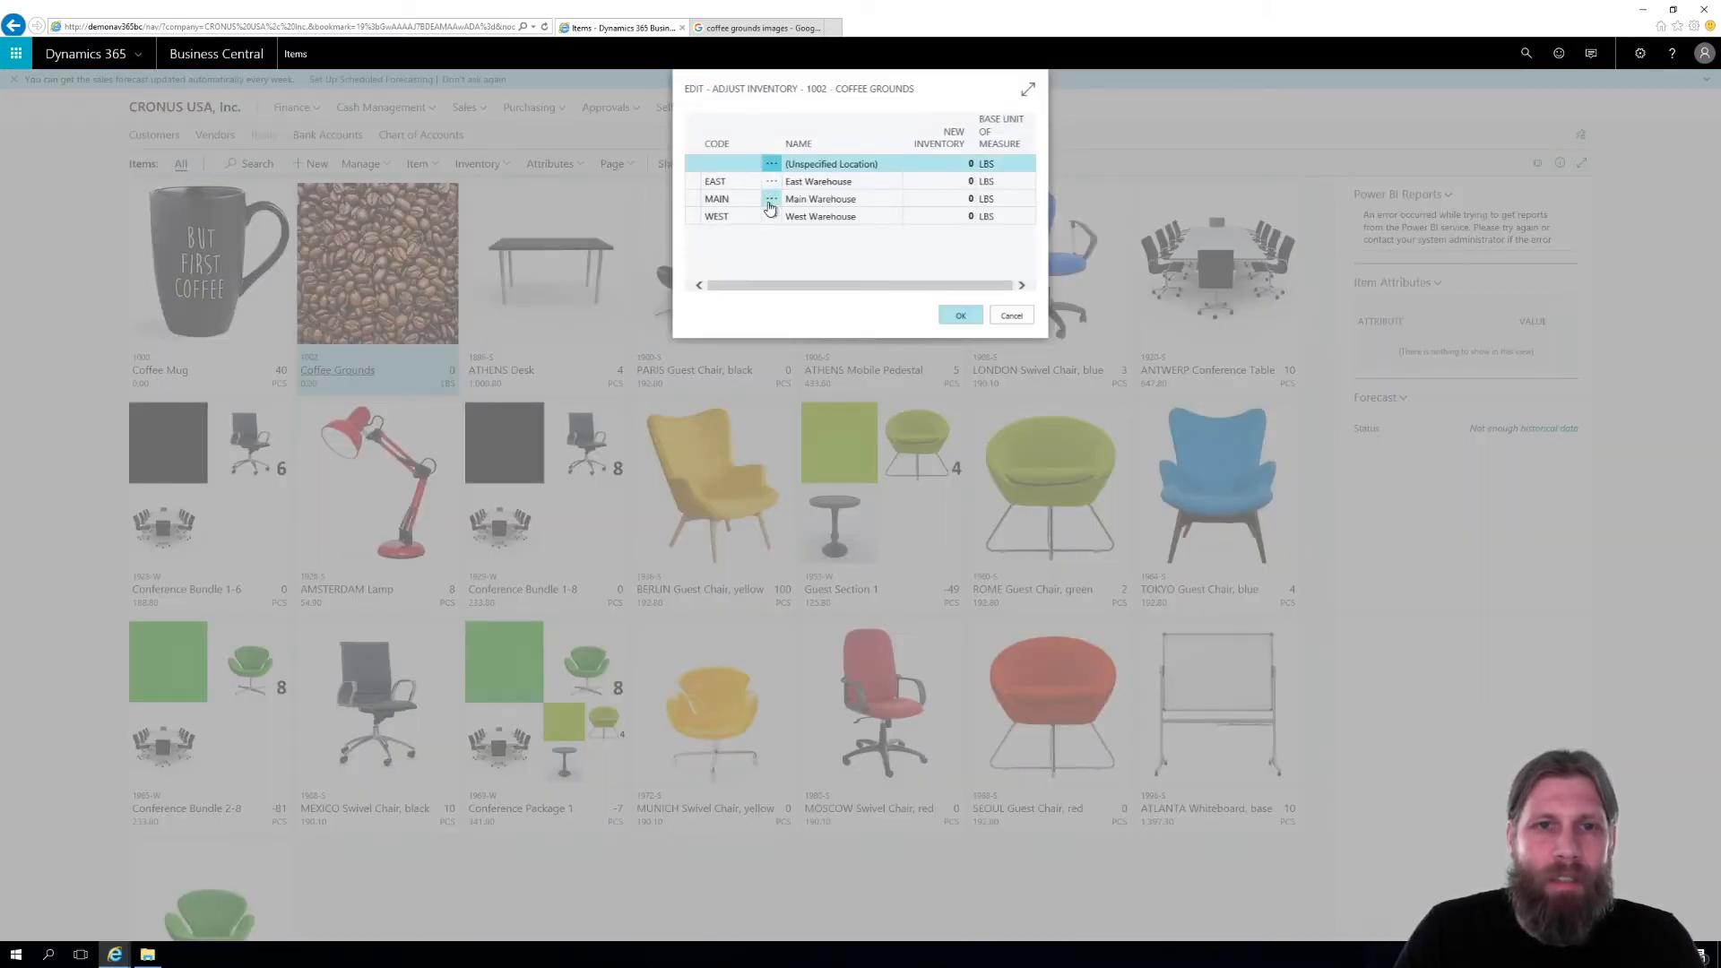
click(771, 199)
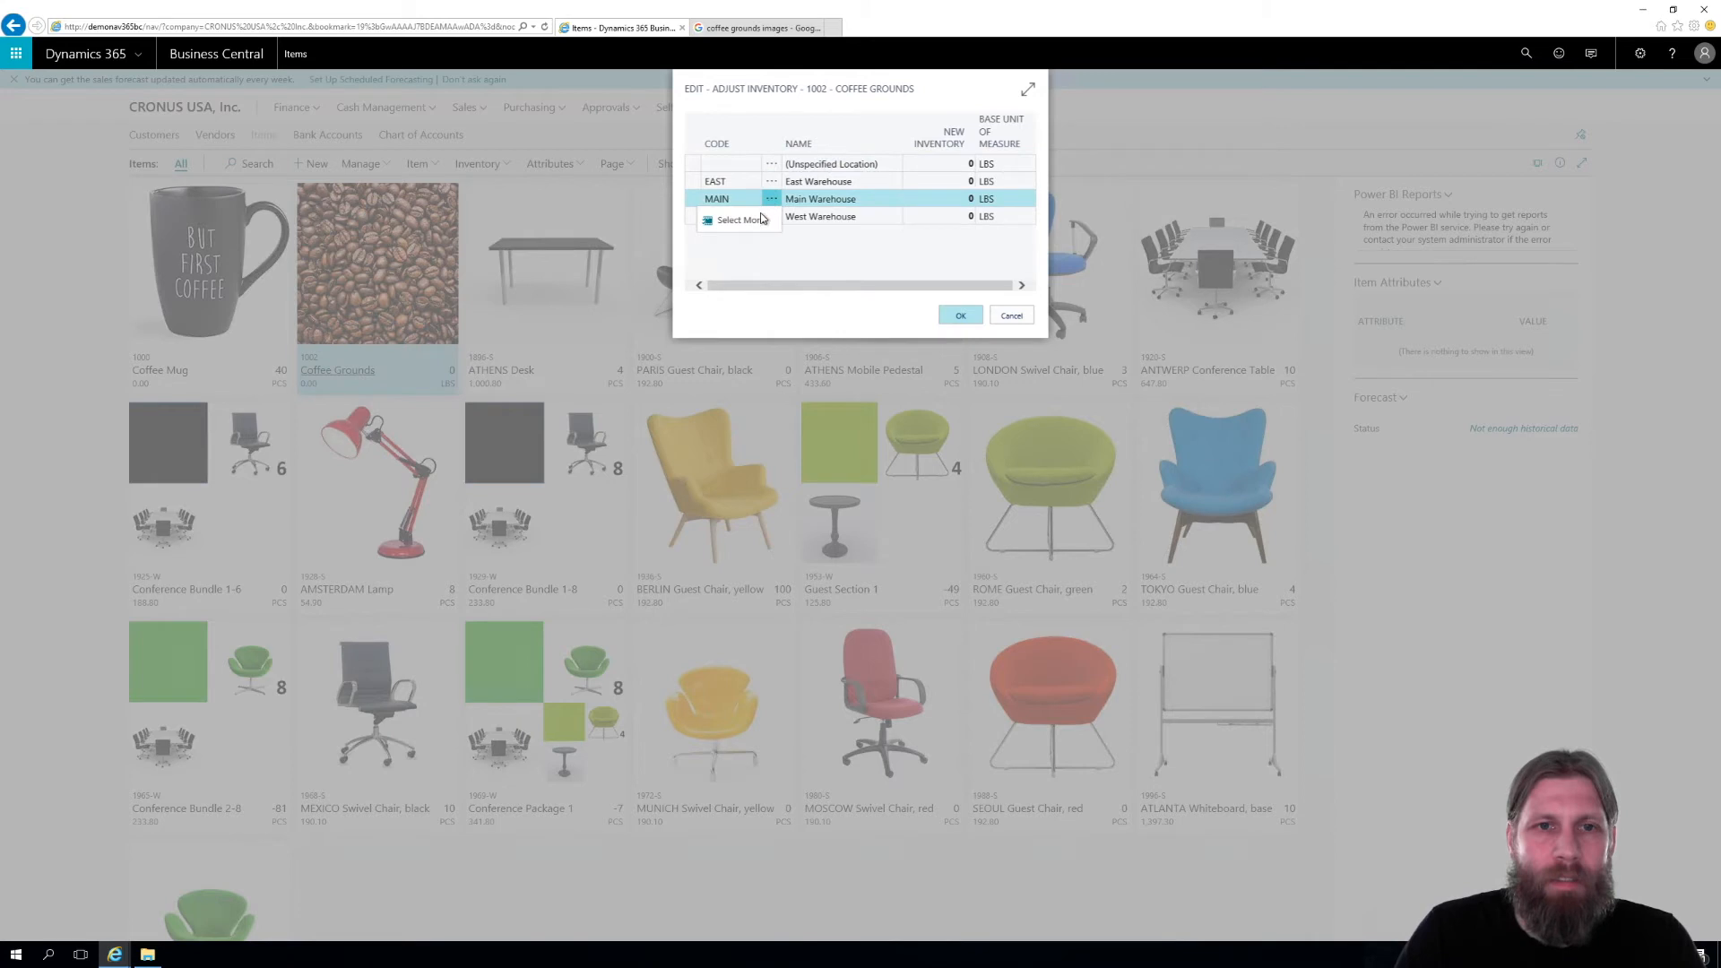
click(749, 221)
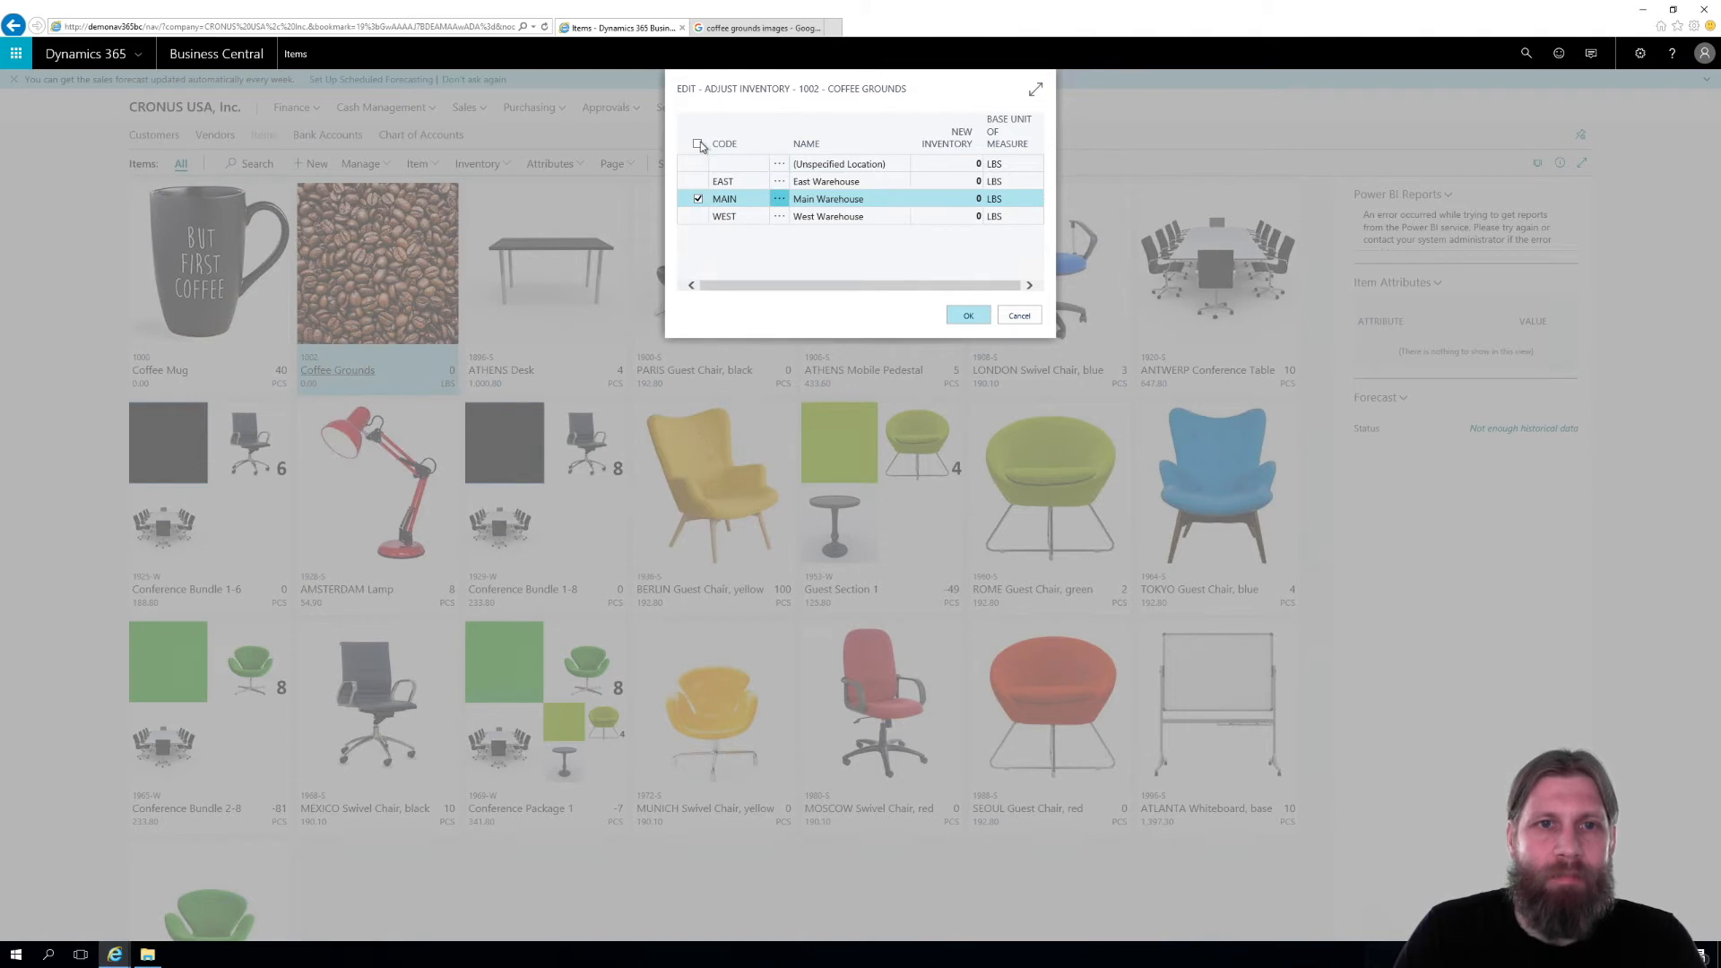
click(946, 199)
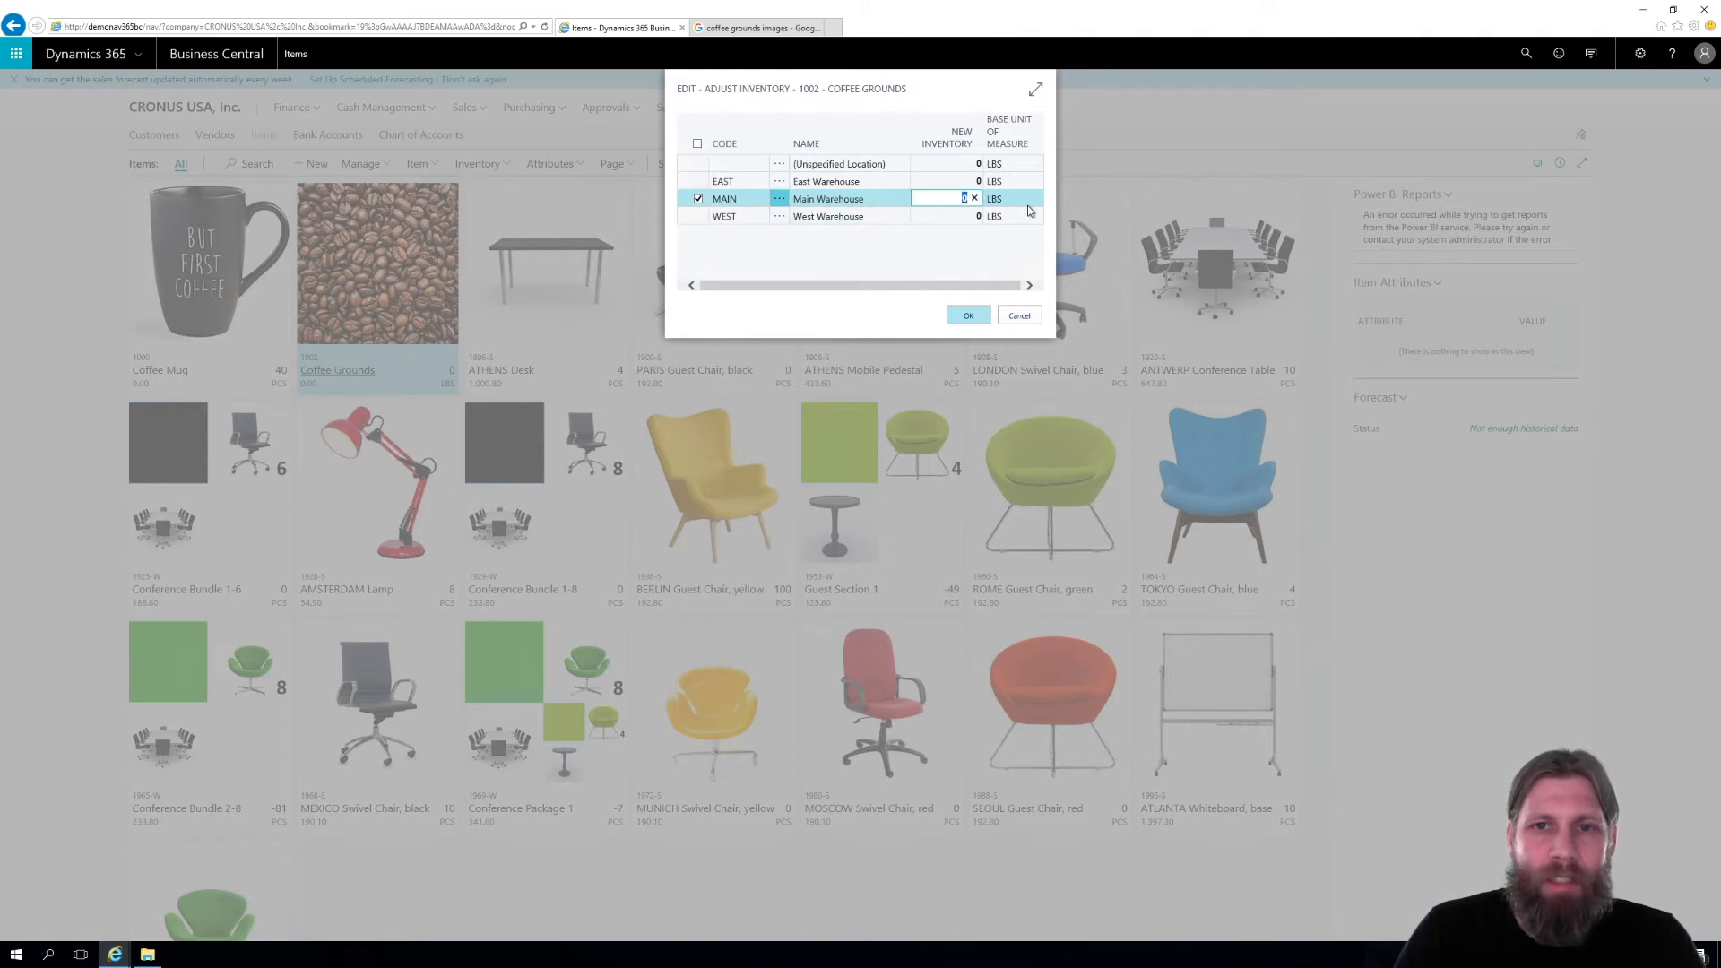
text(50)
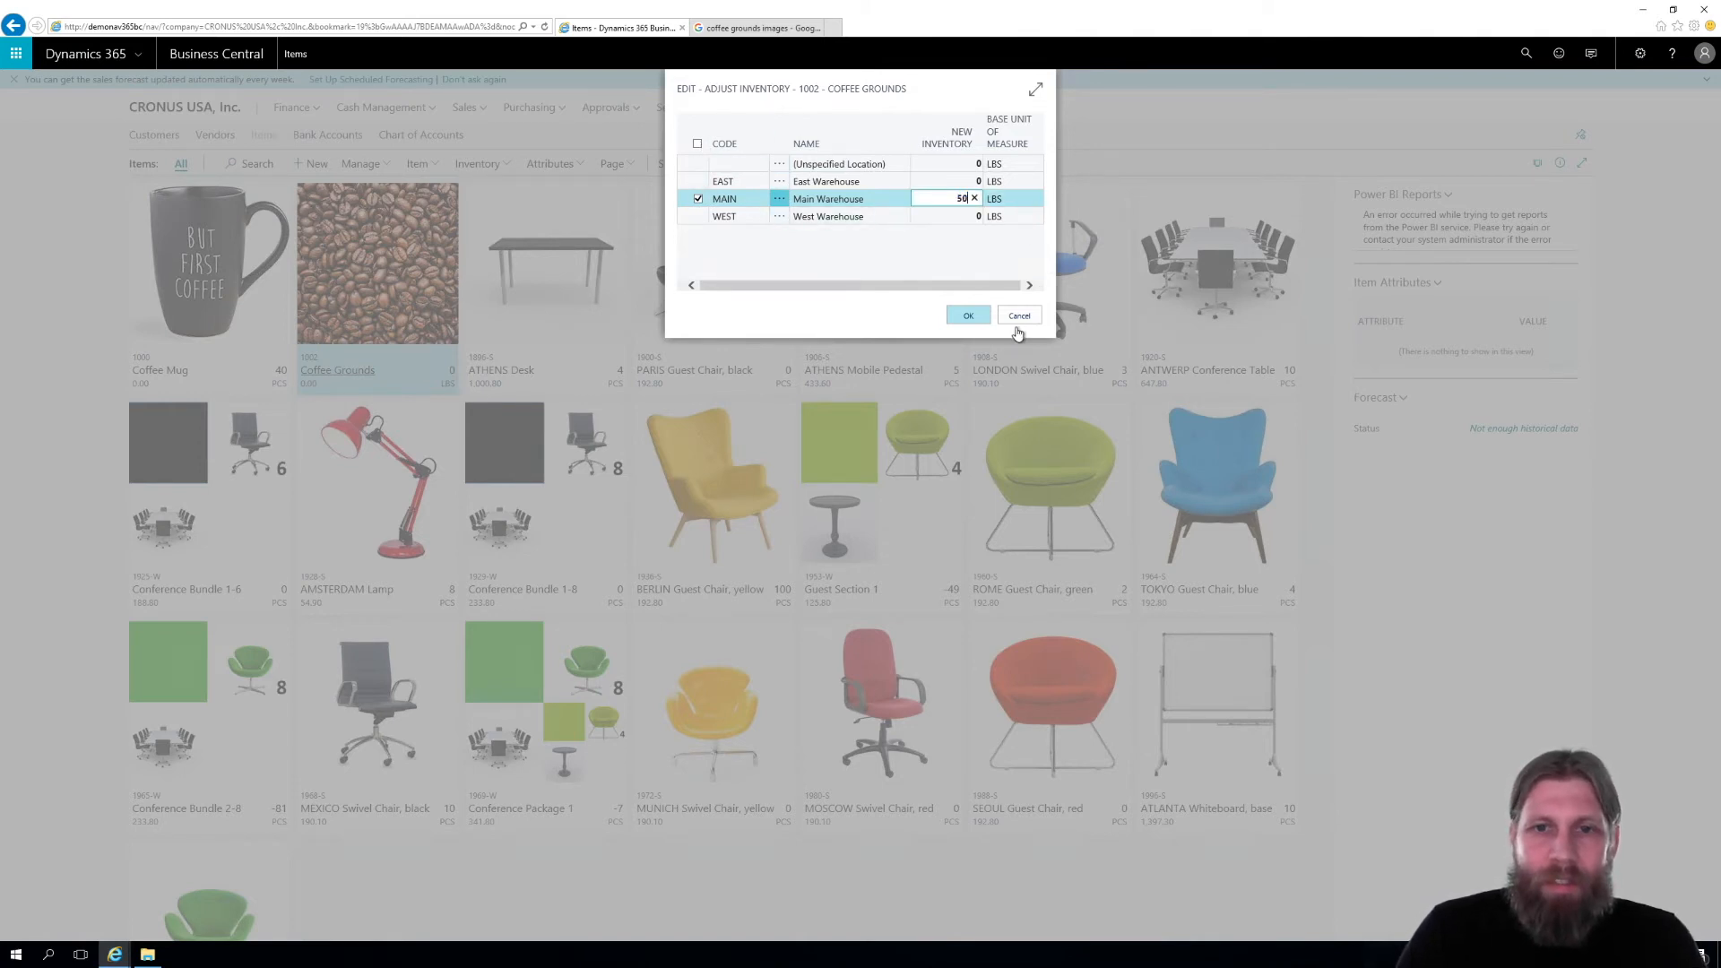
click(979, 318)
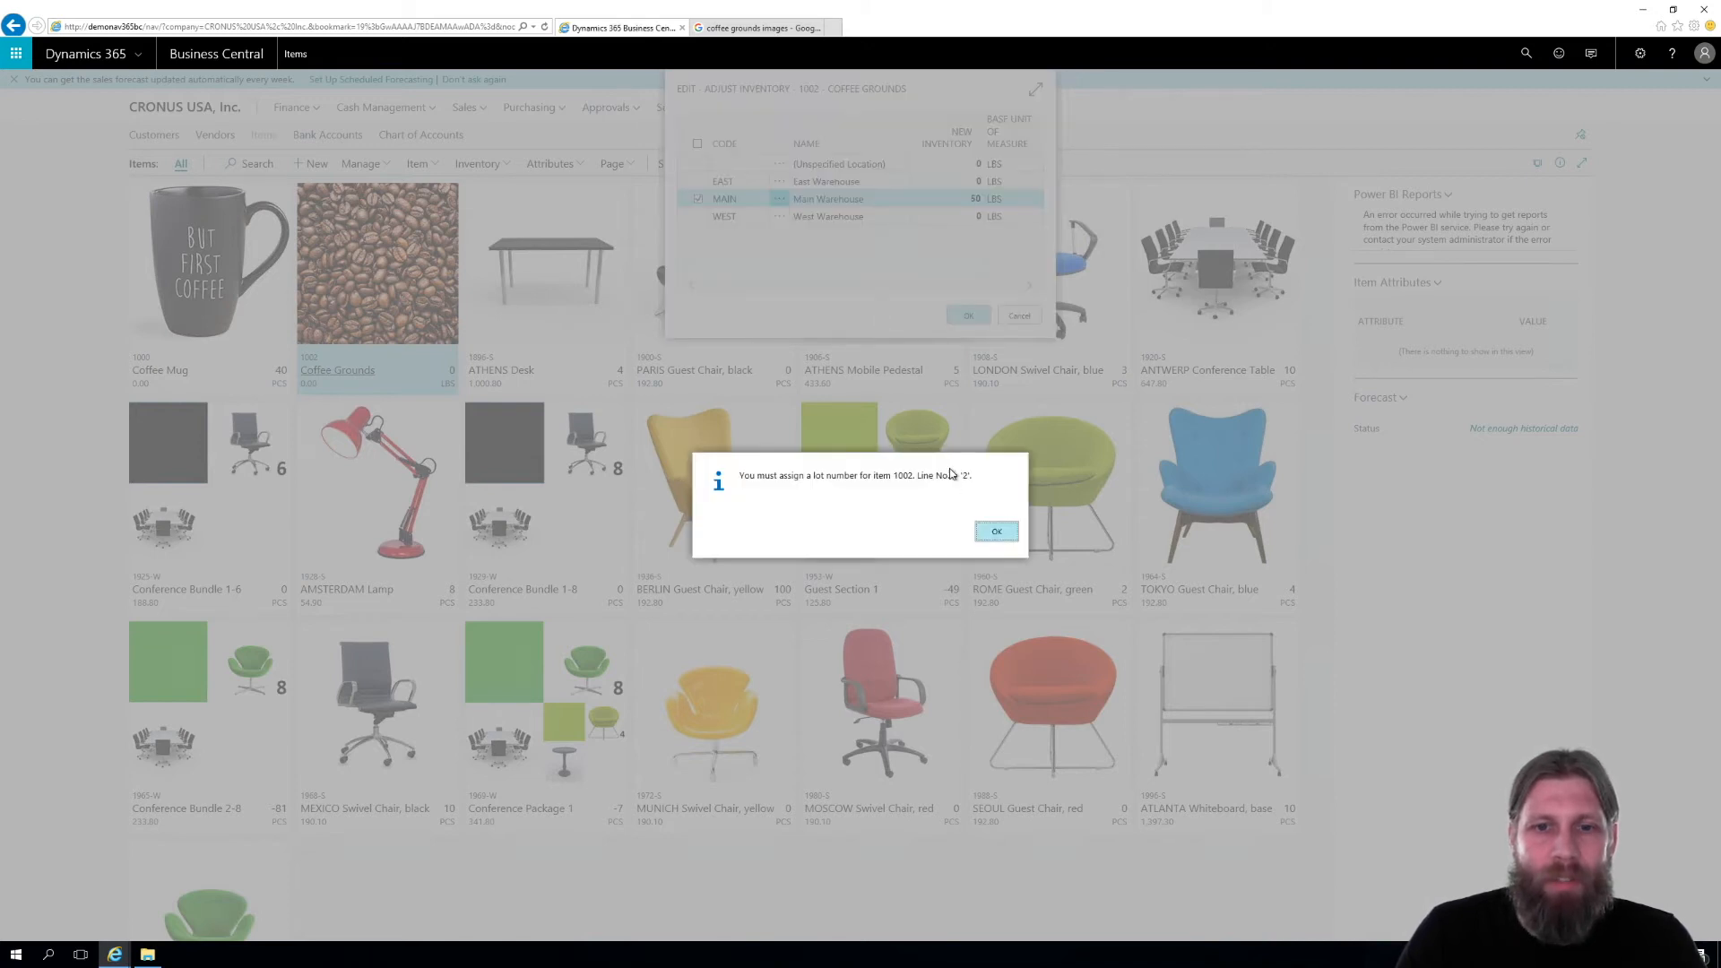
click(994, 536)
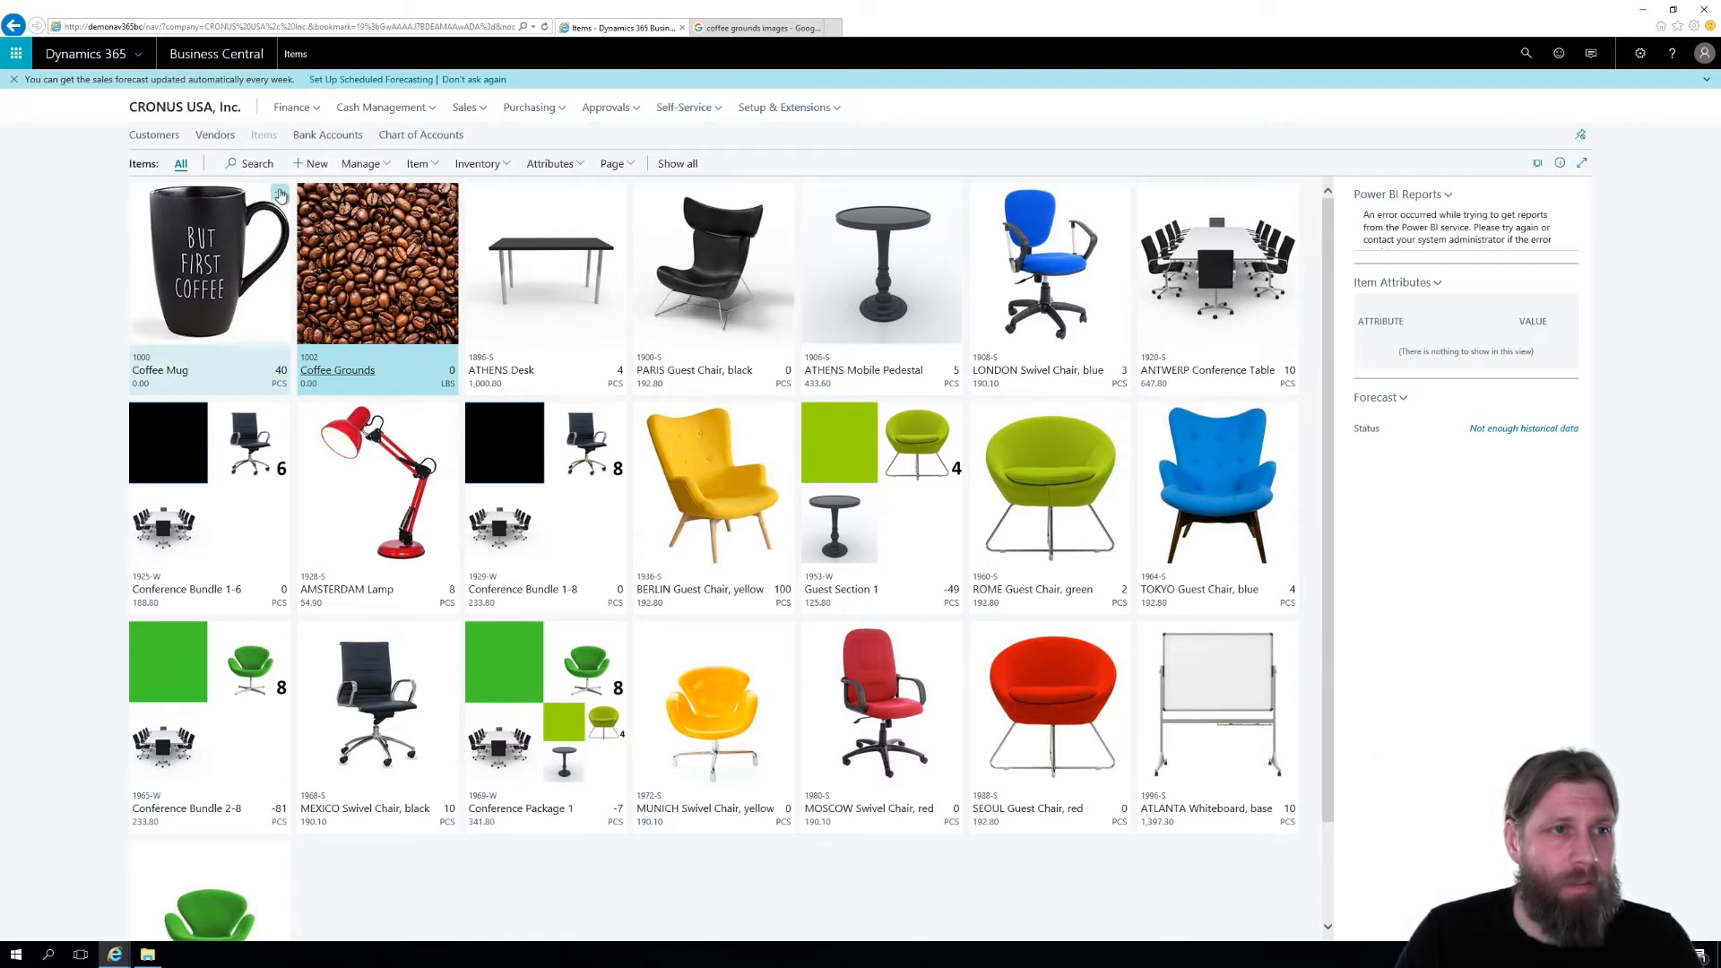
Adjust the Coffee Mug inventory in the West Warehouse to 20 PCS
click(281, 195)
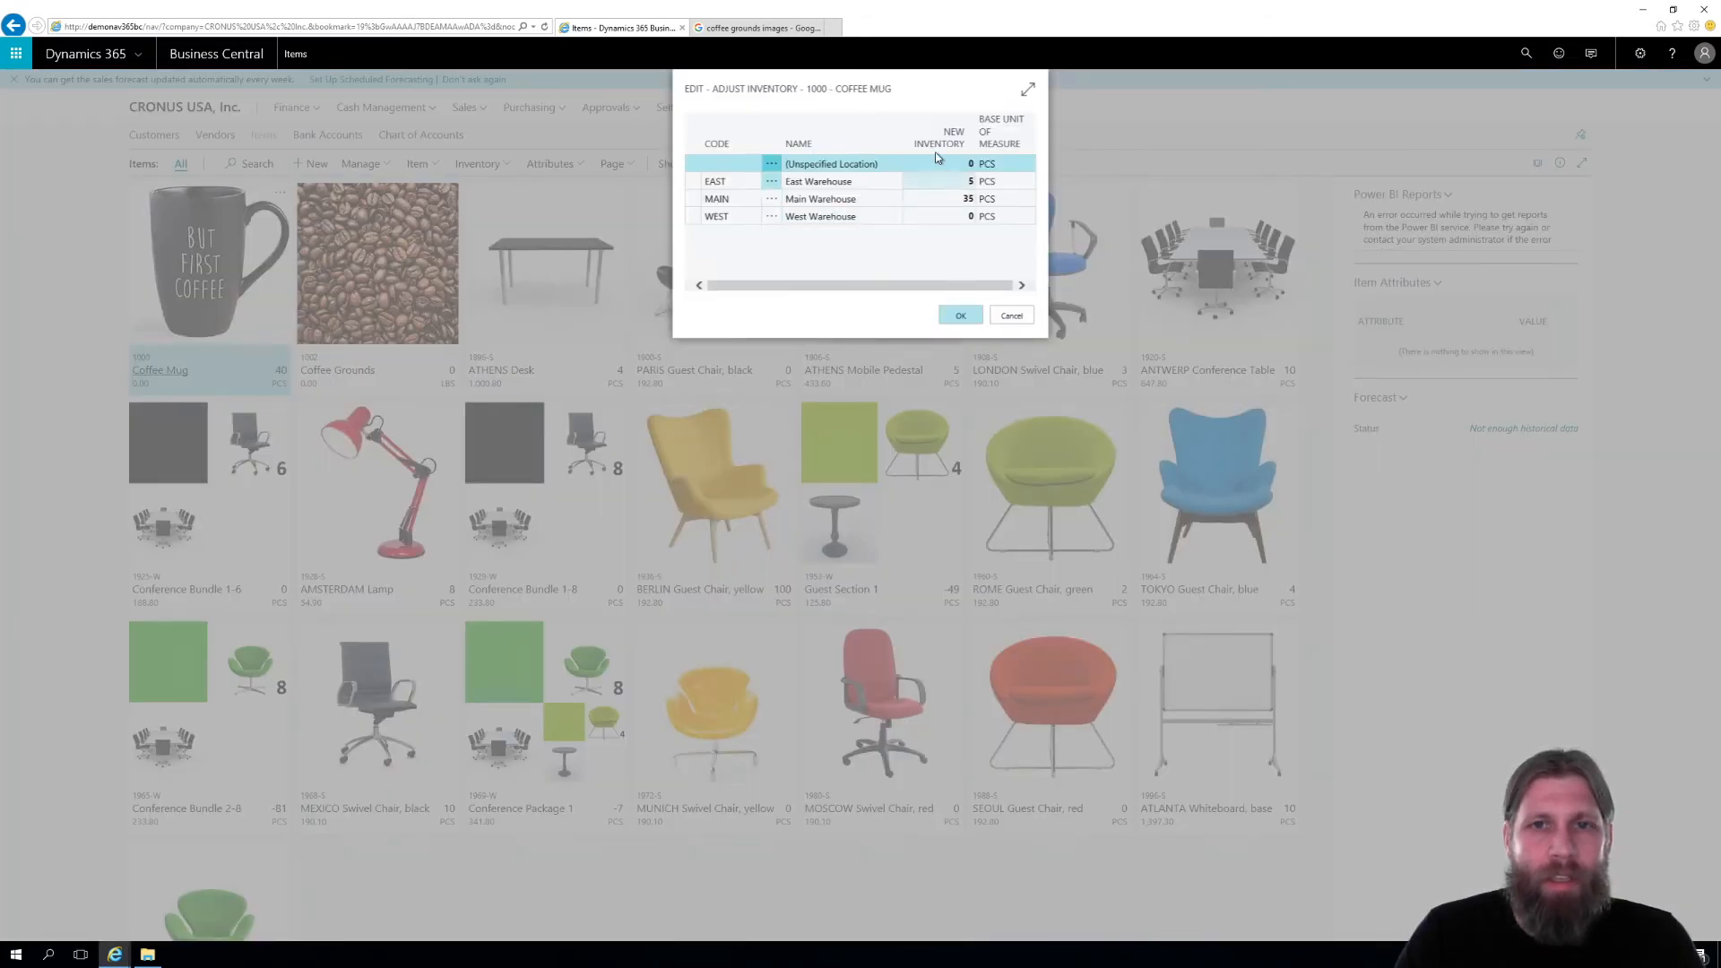
click(950, 216)
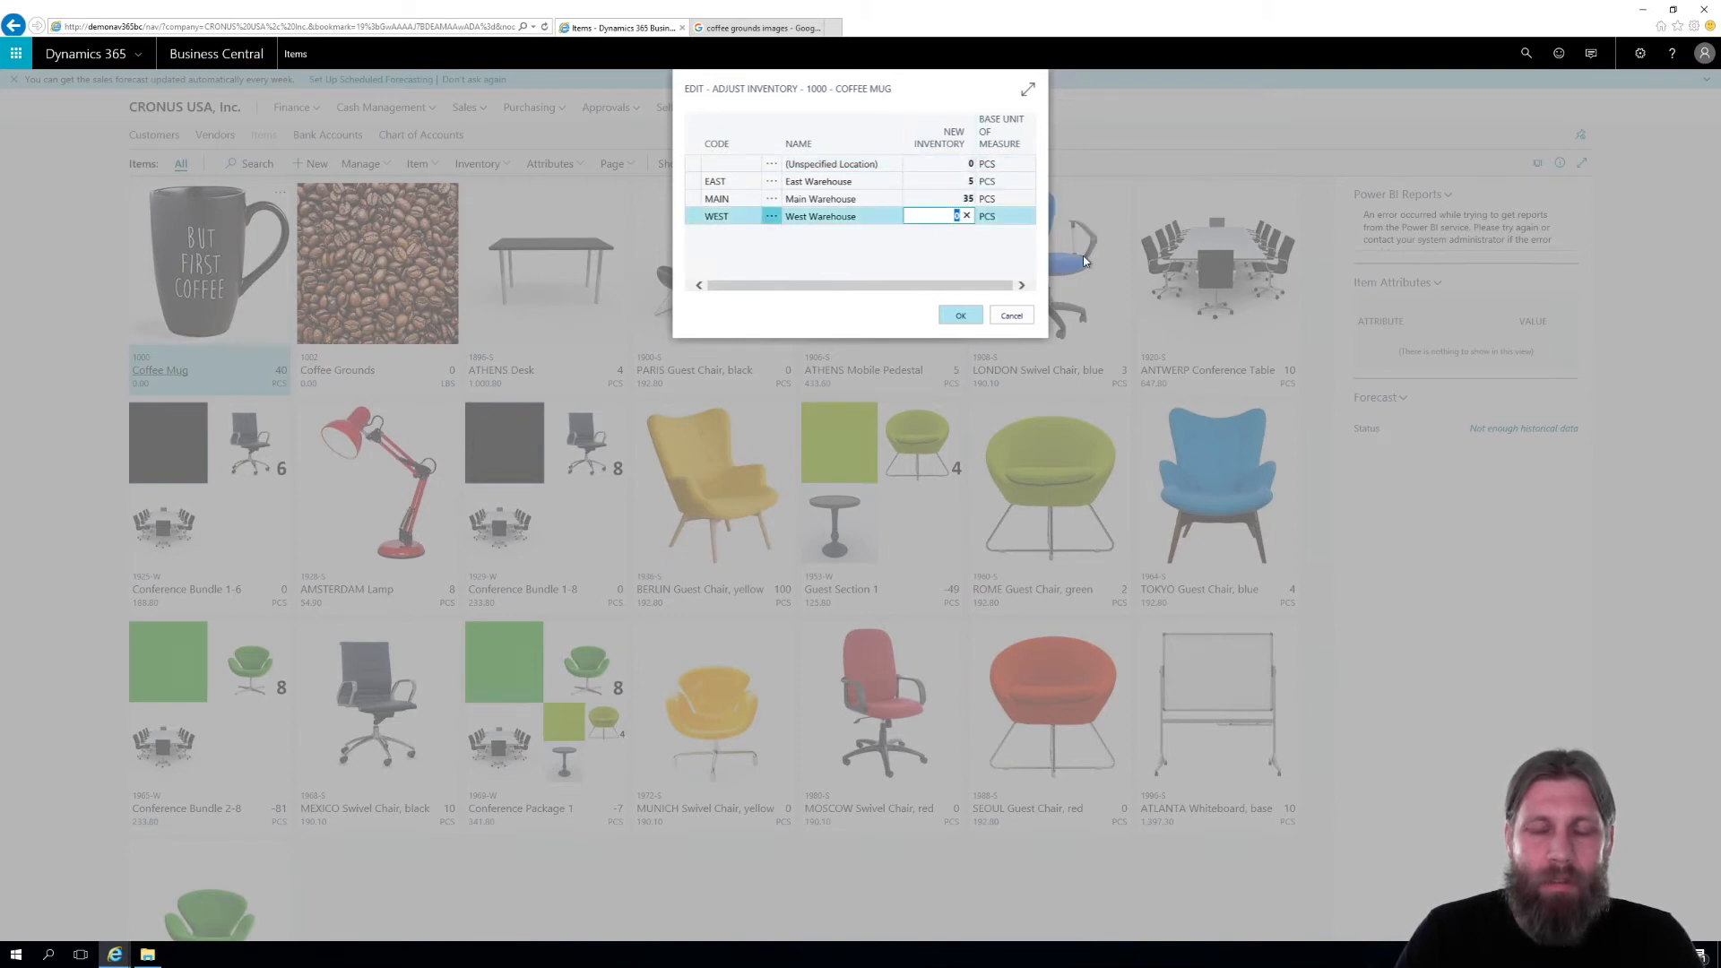
text(20)
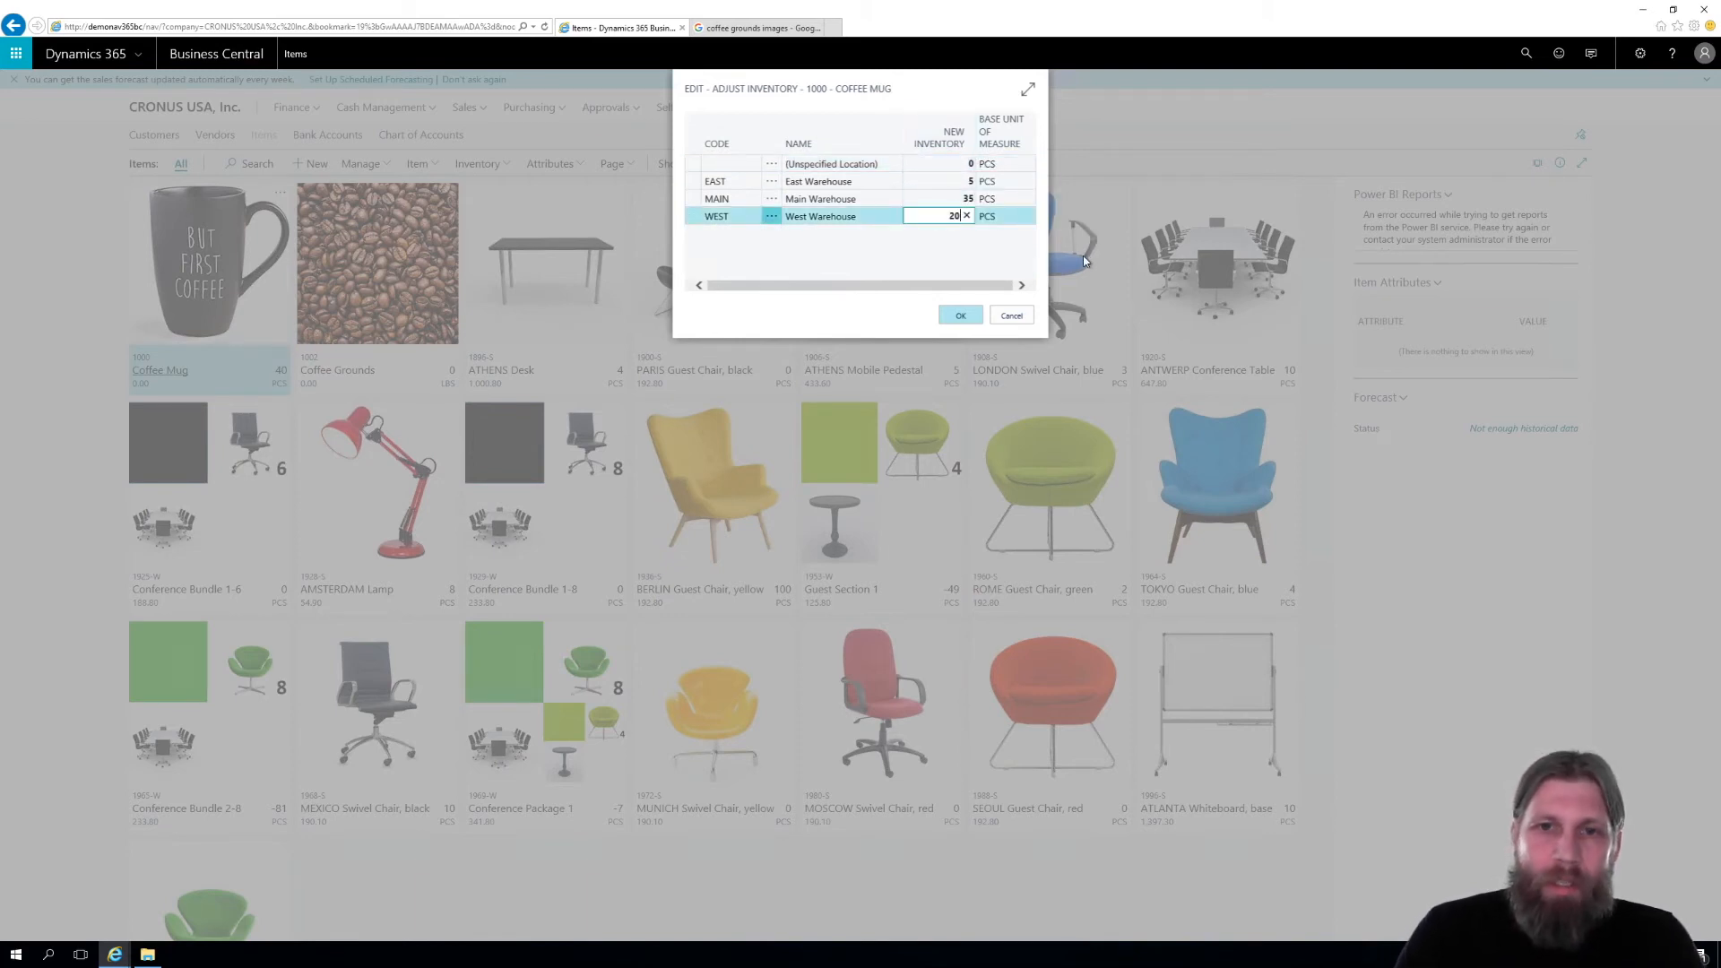
click(963, 318)
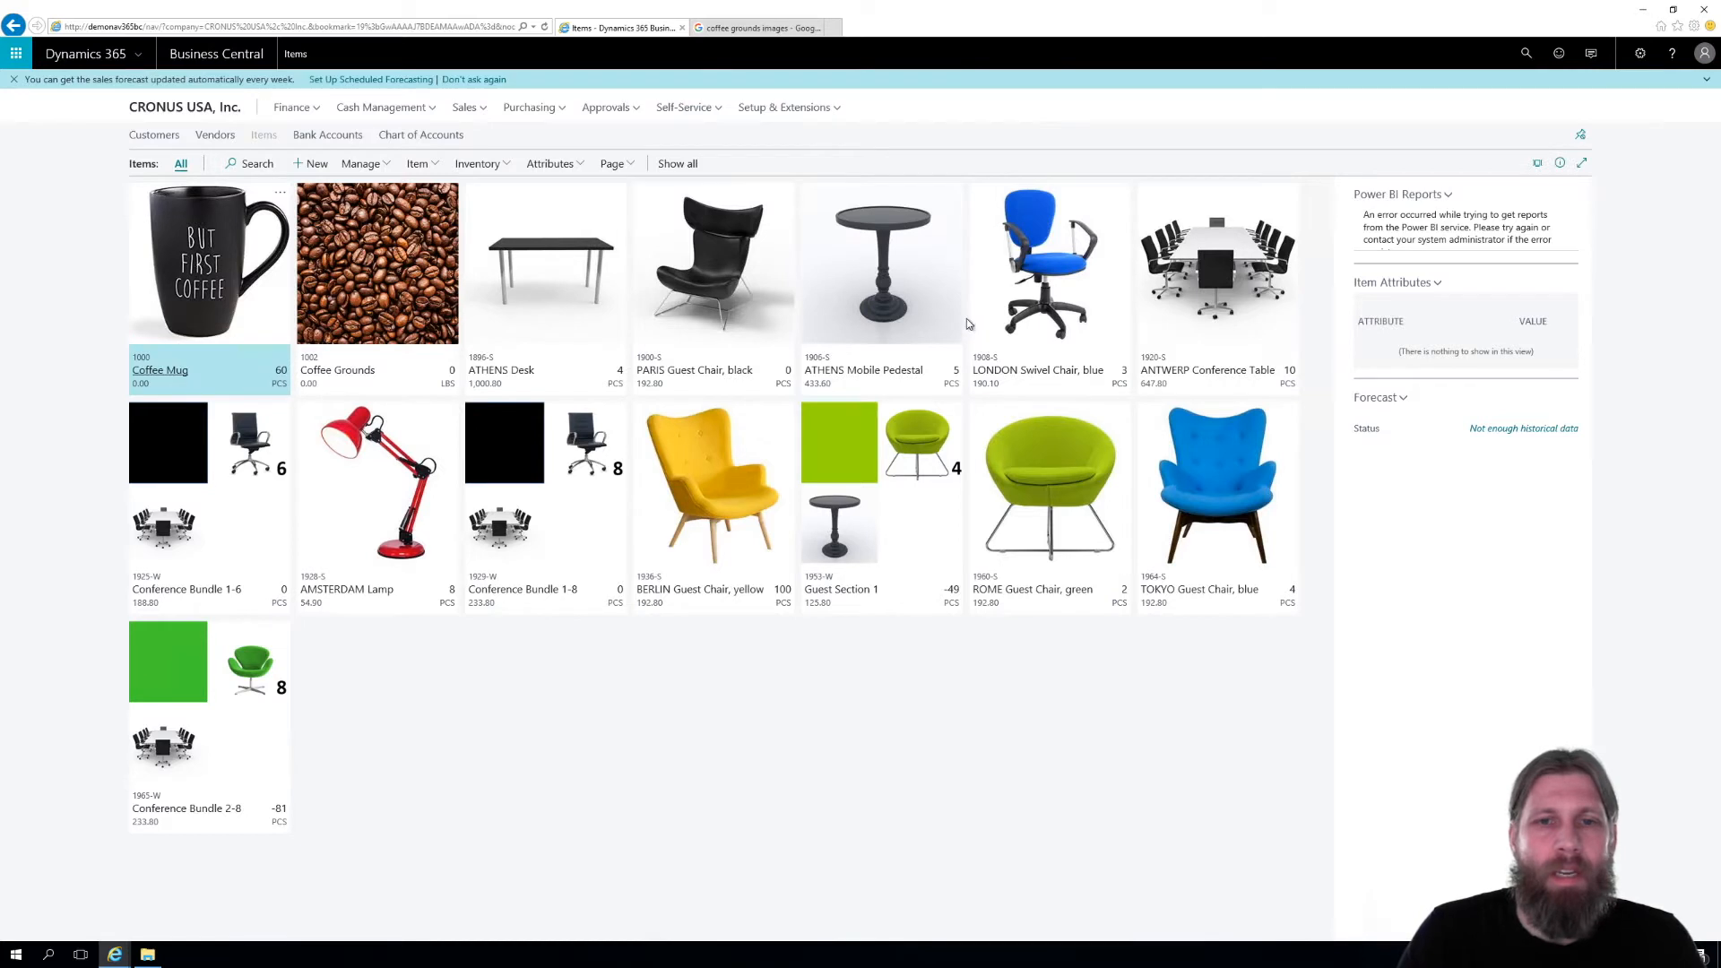
Review the item ledger entries of the Coffee Mug for the posted warehouse adjustments, and return to the items list
right_click(171, 377)
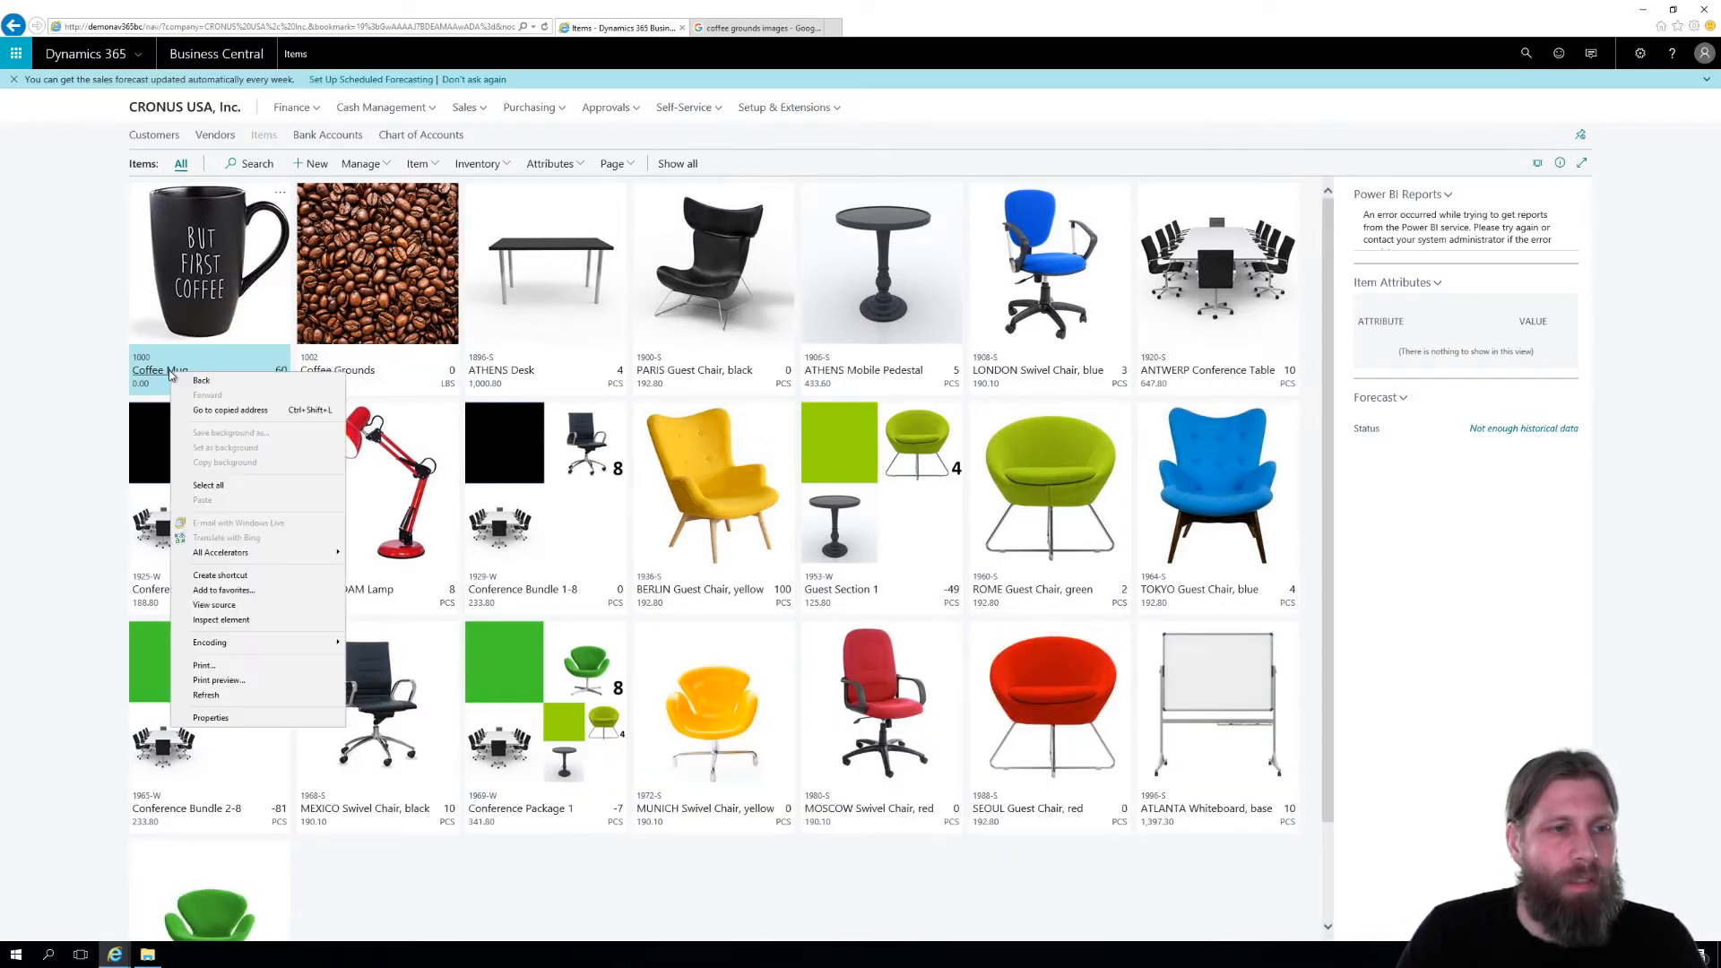
key(Escape)
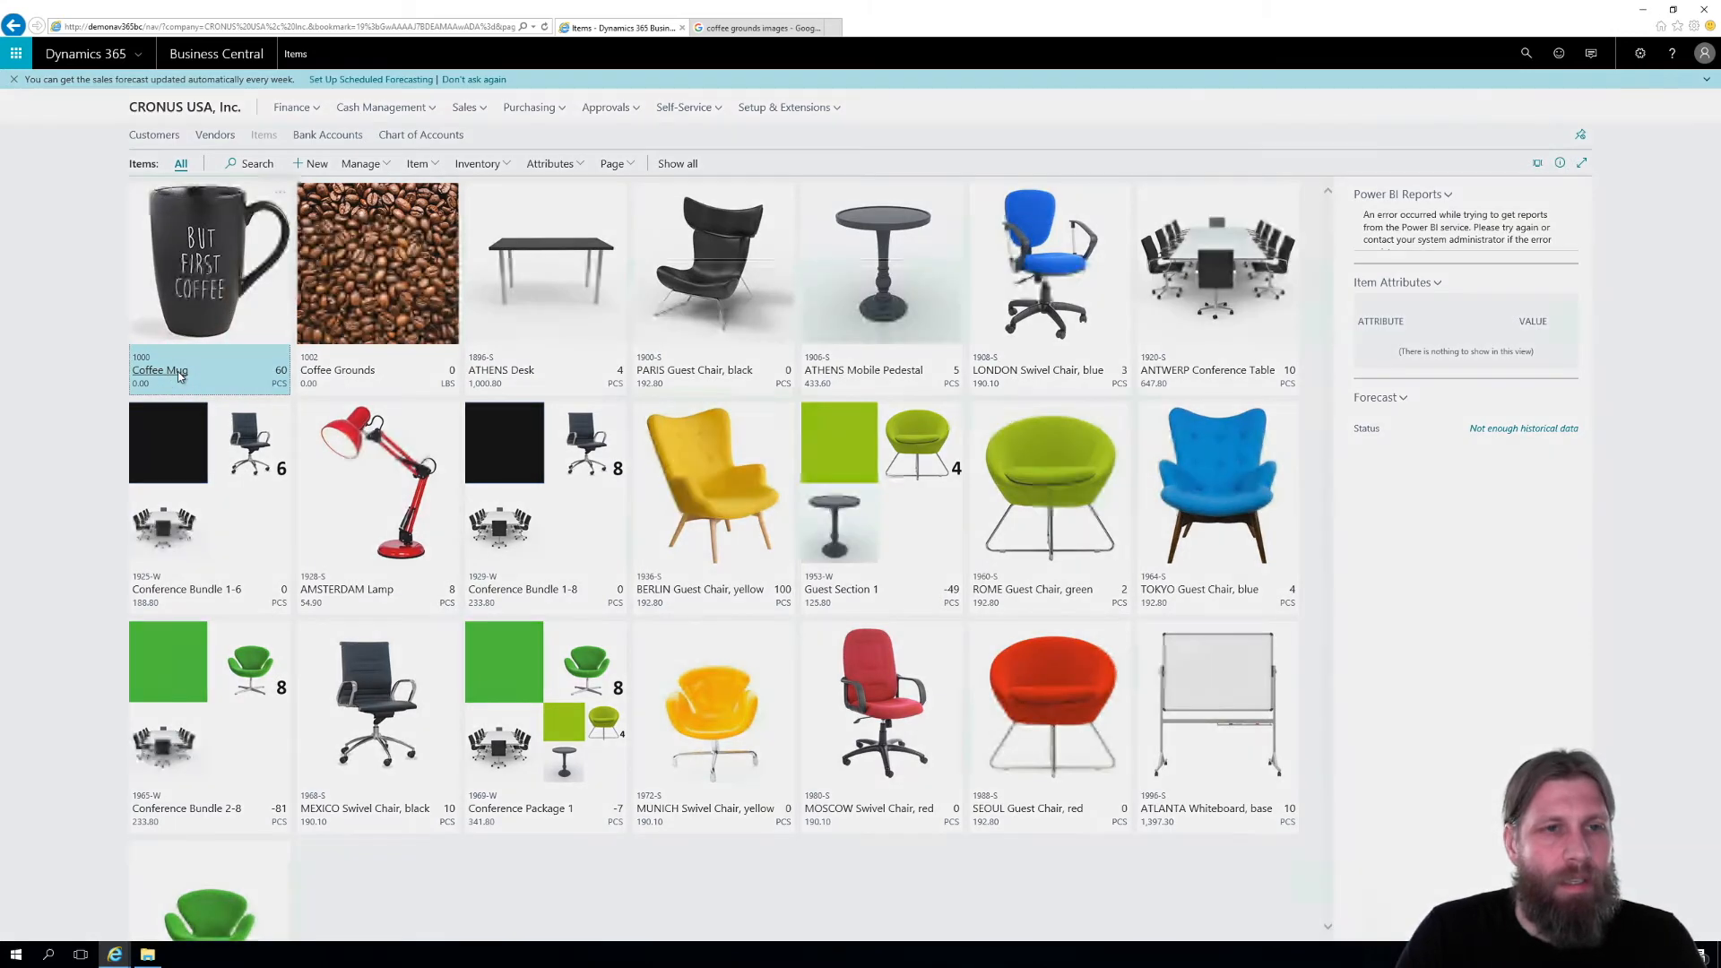
click(179, 375)
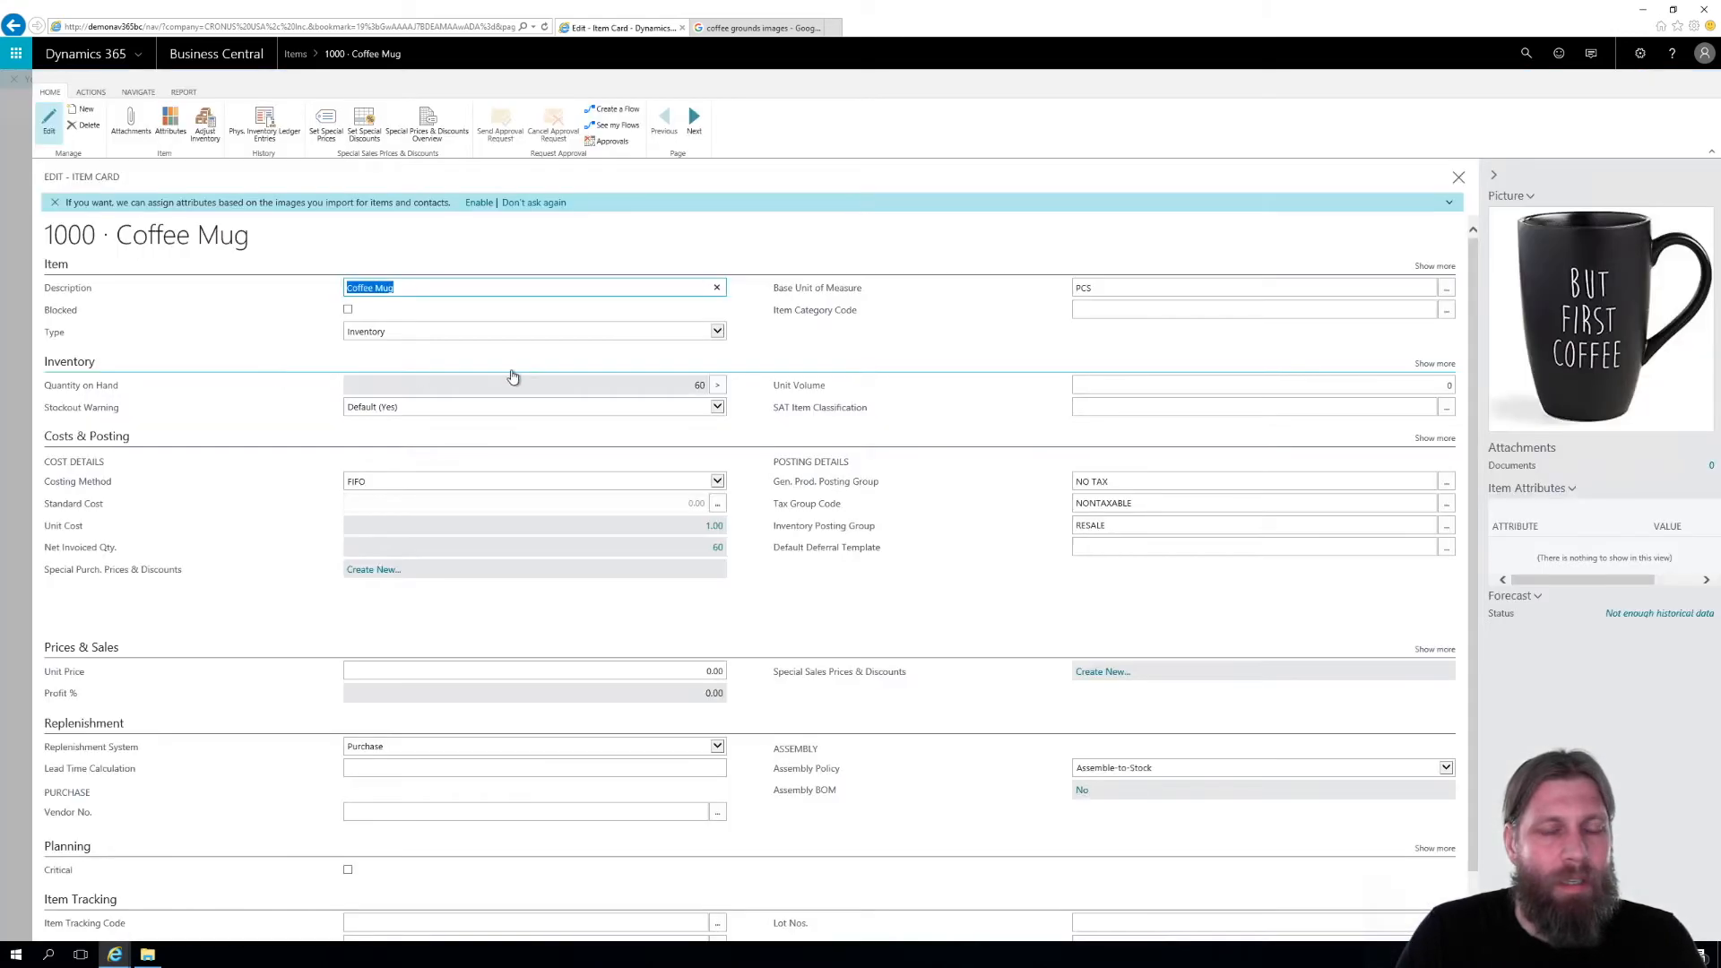
click(138, 91)
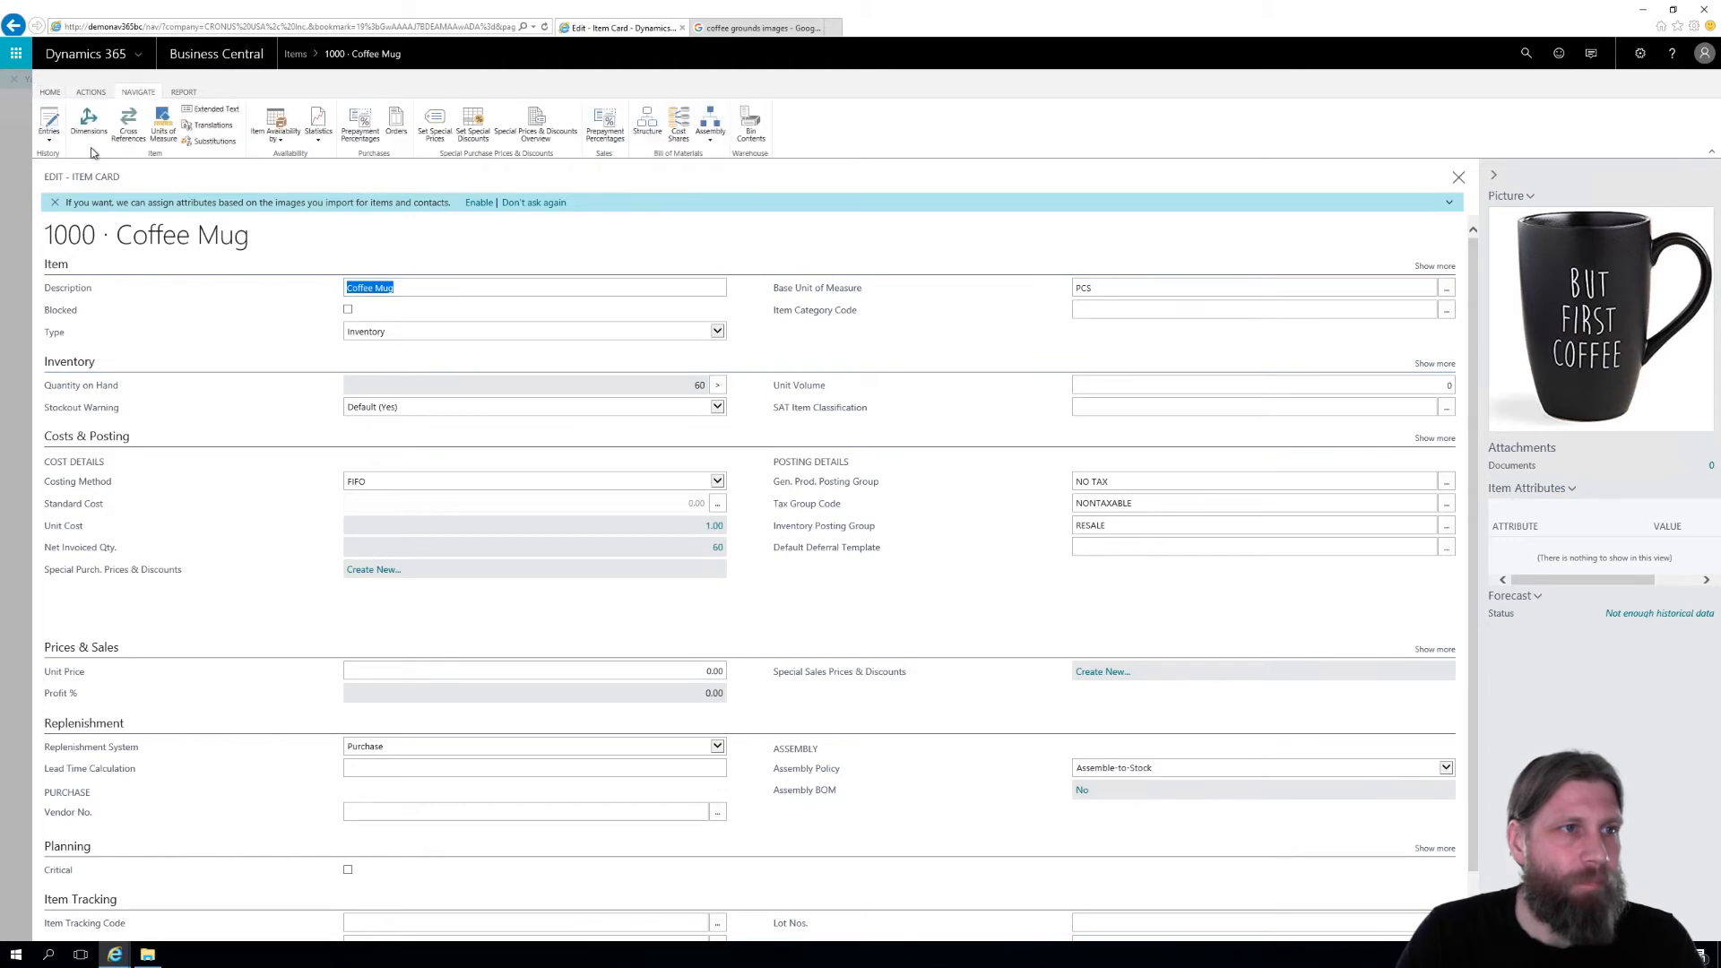
click(49, 126)
click(63, 158)
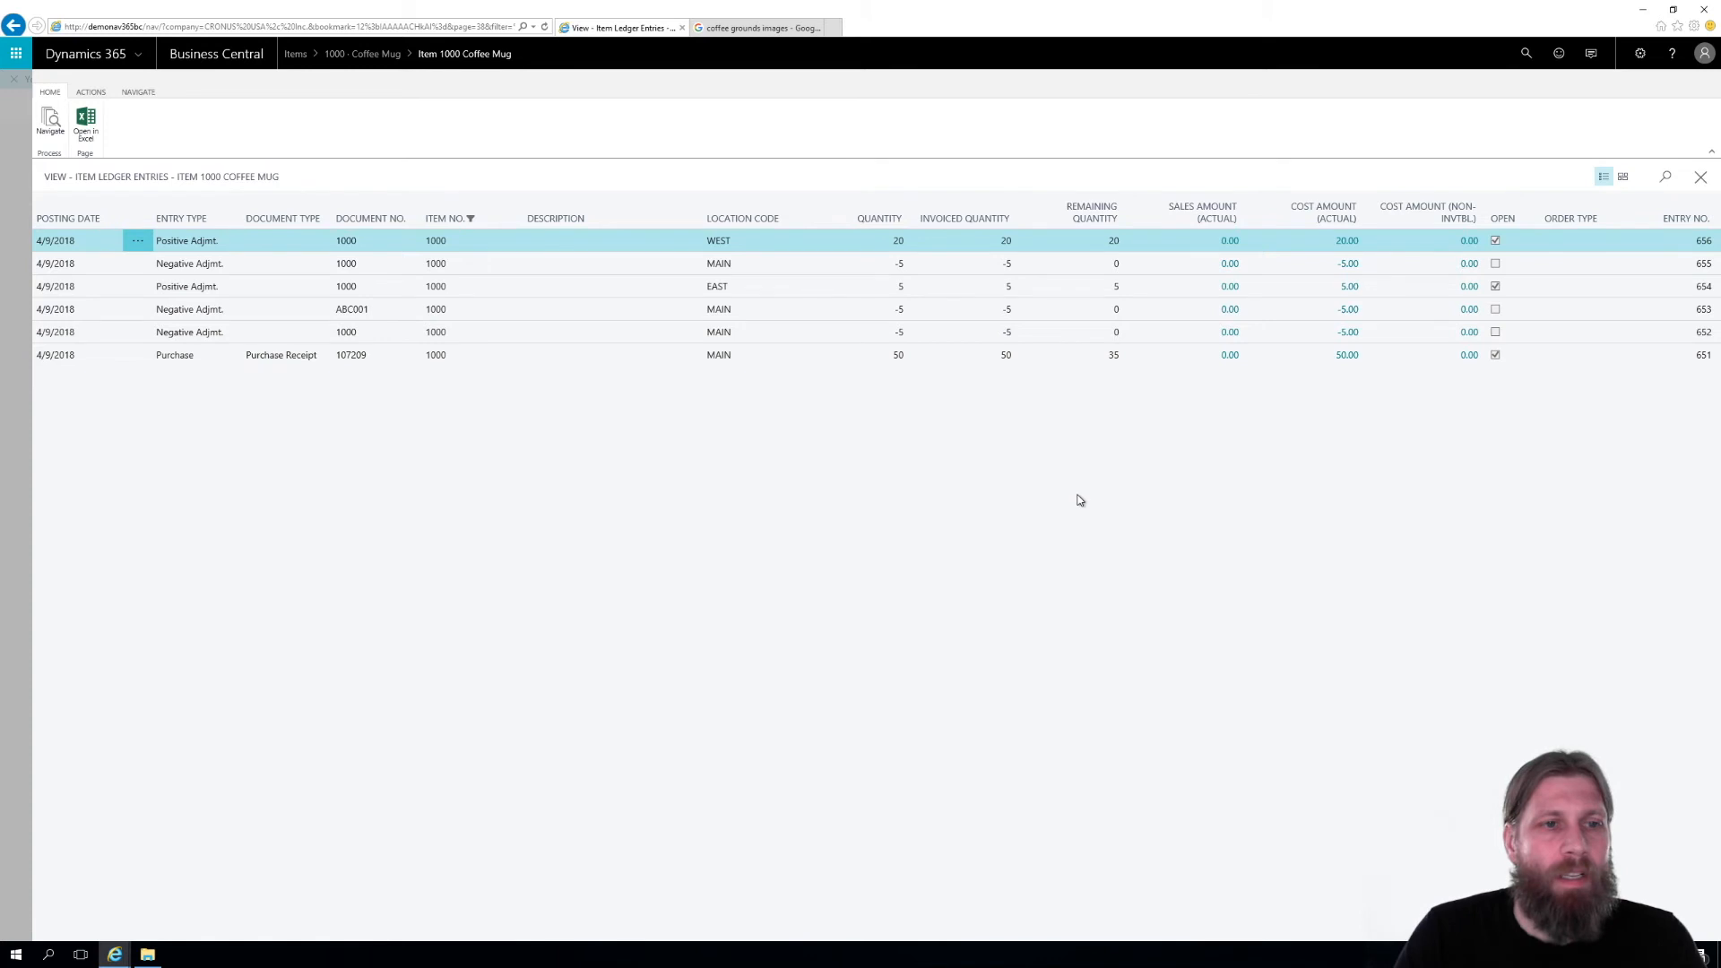
key(Escape)
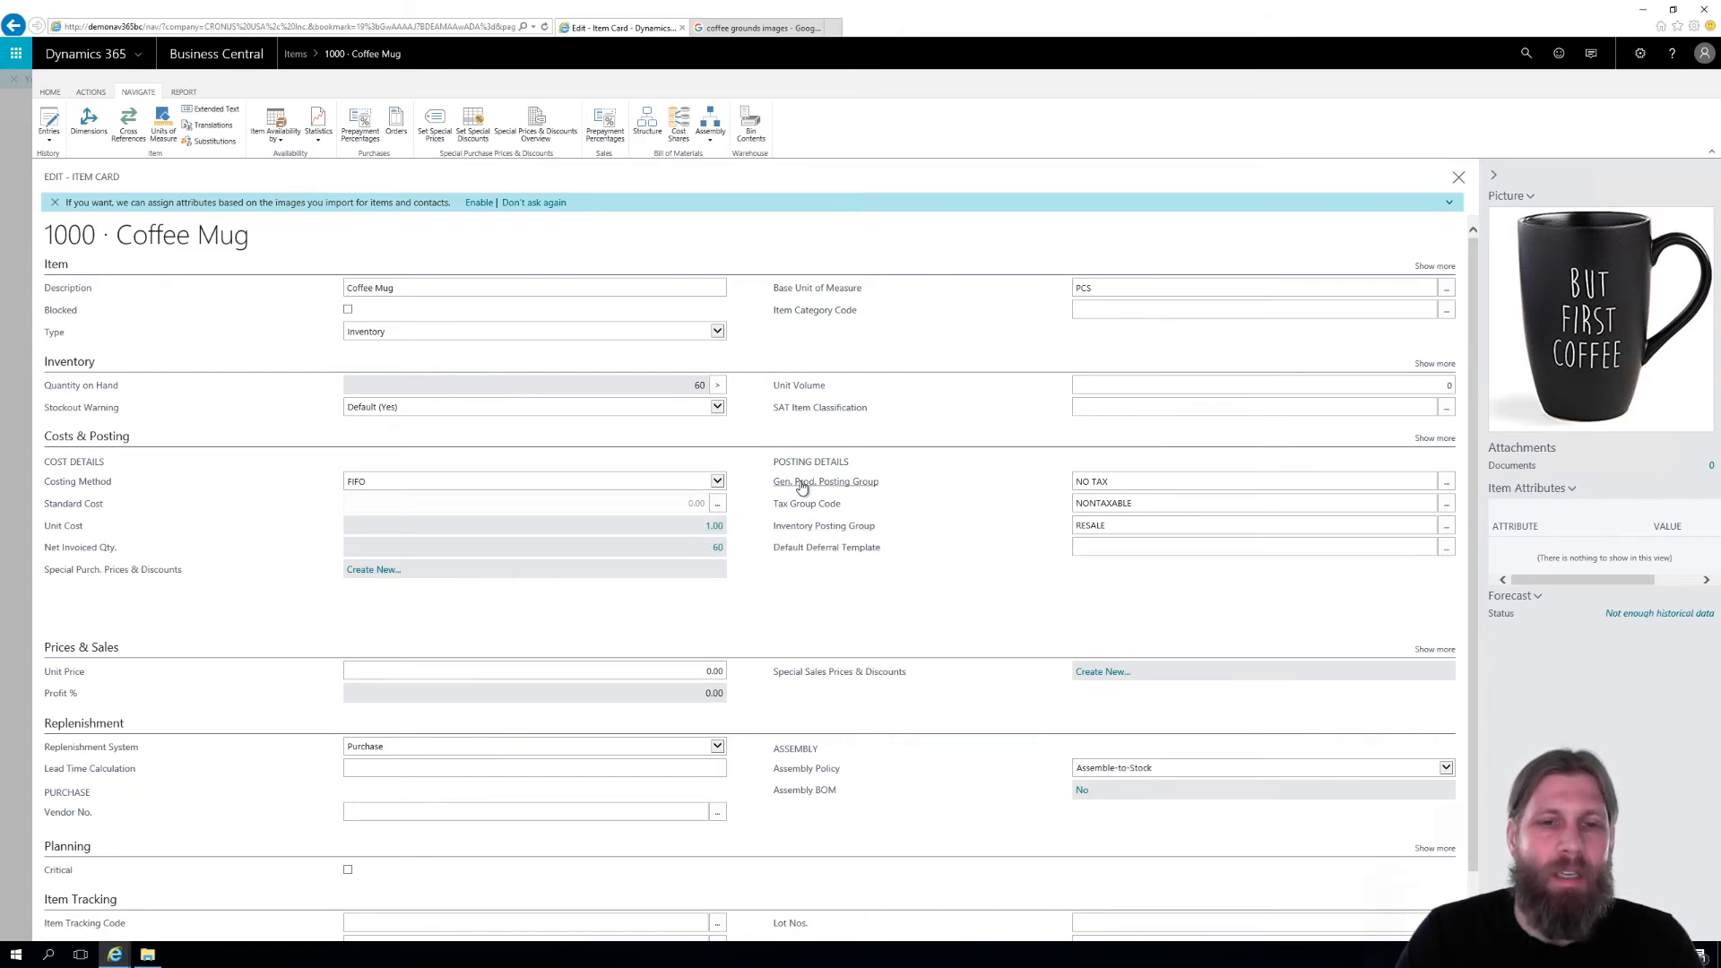
mouse_move(802, 487)
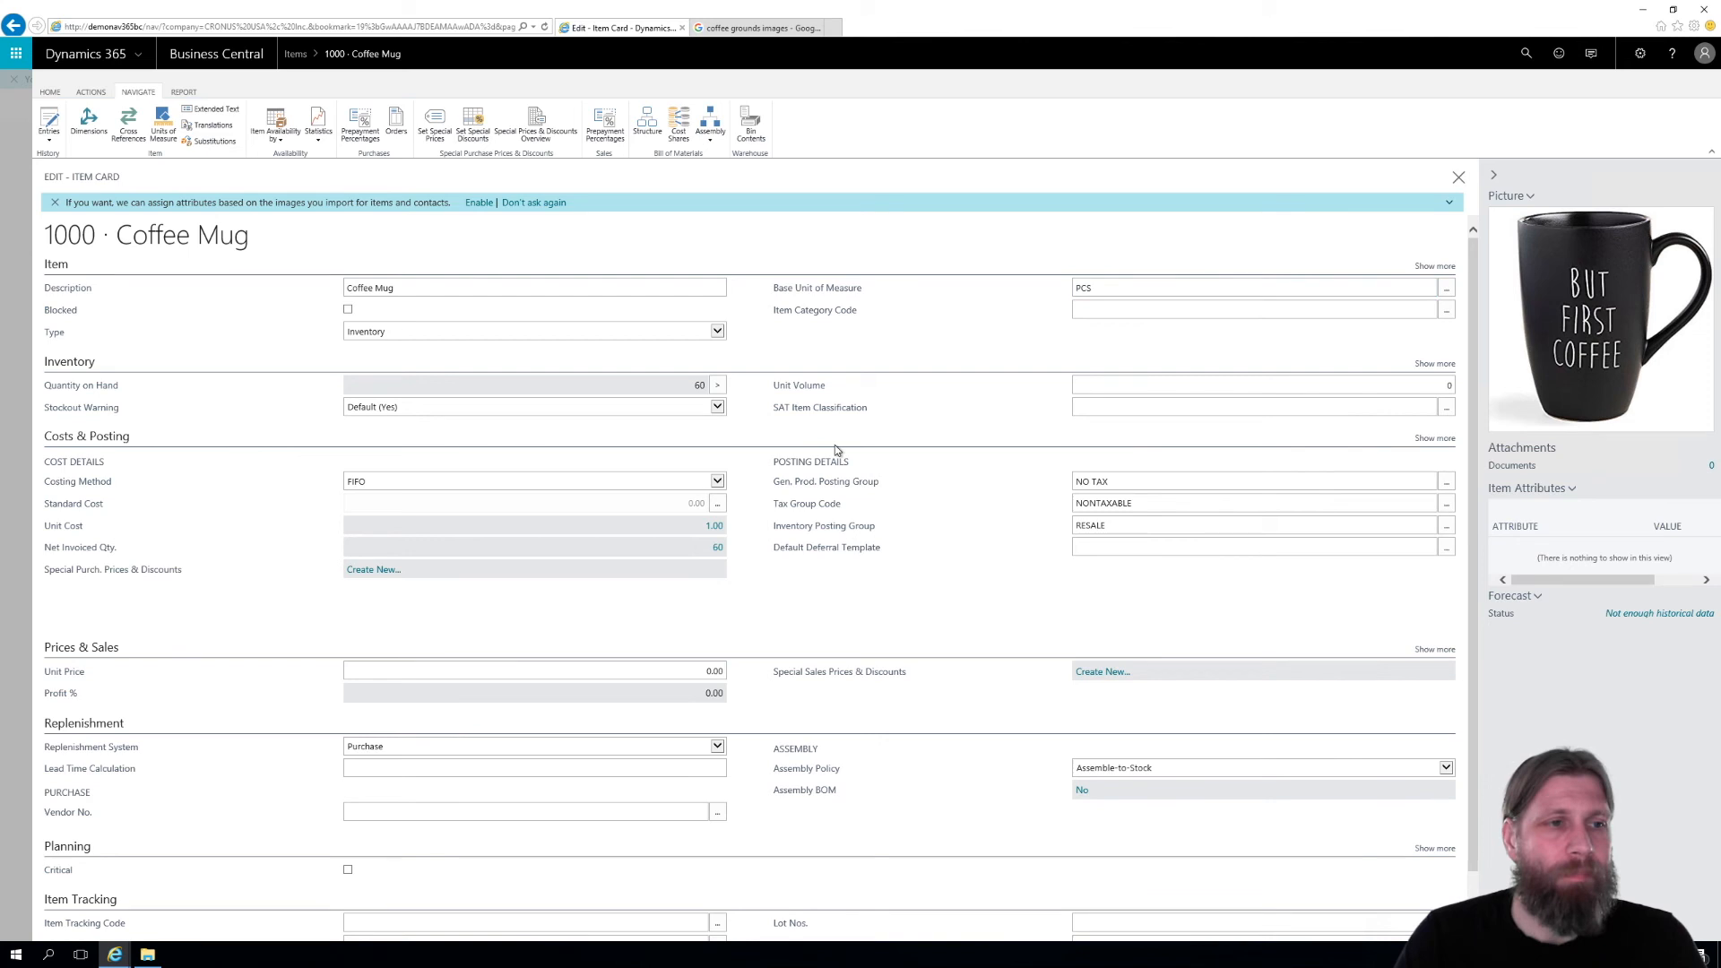
key(Escape)
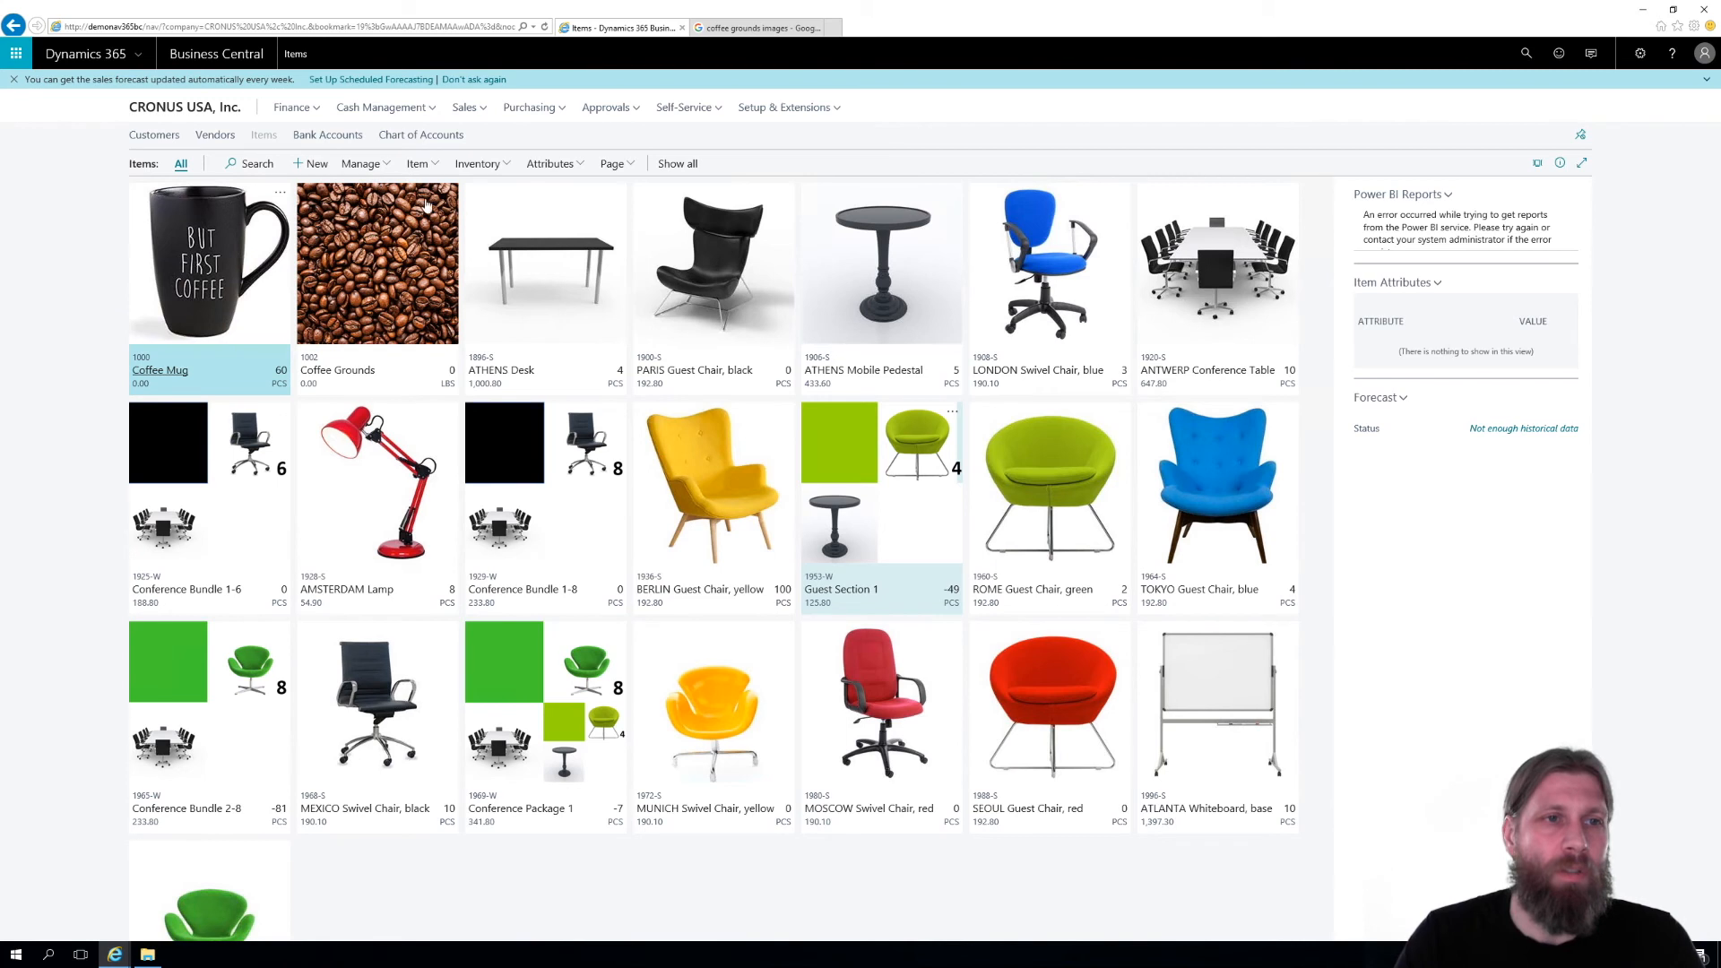
Open the inventory adjustment for the Coffee Mug and enable multiple row selection with the Main Warehouse selected
click(430, 164)
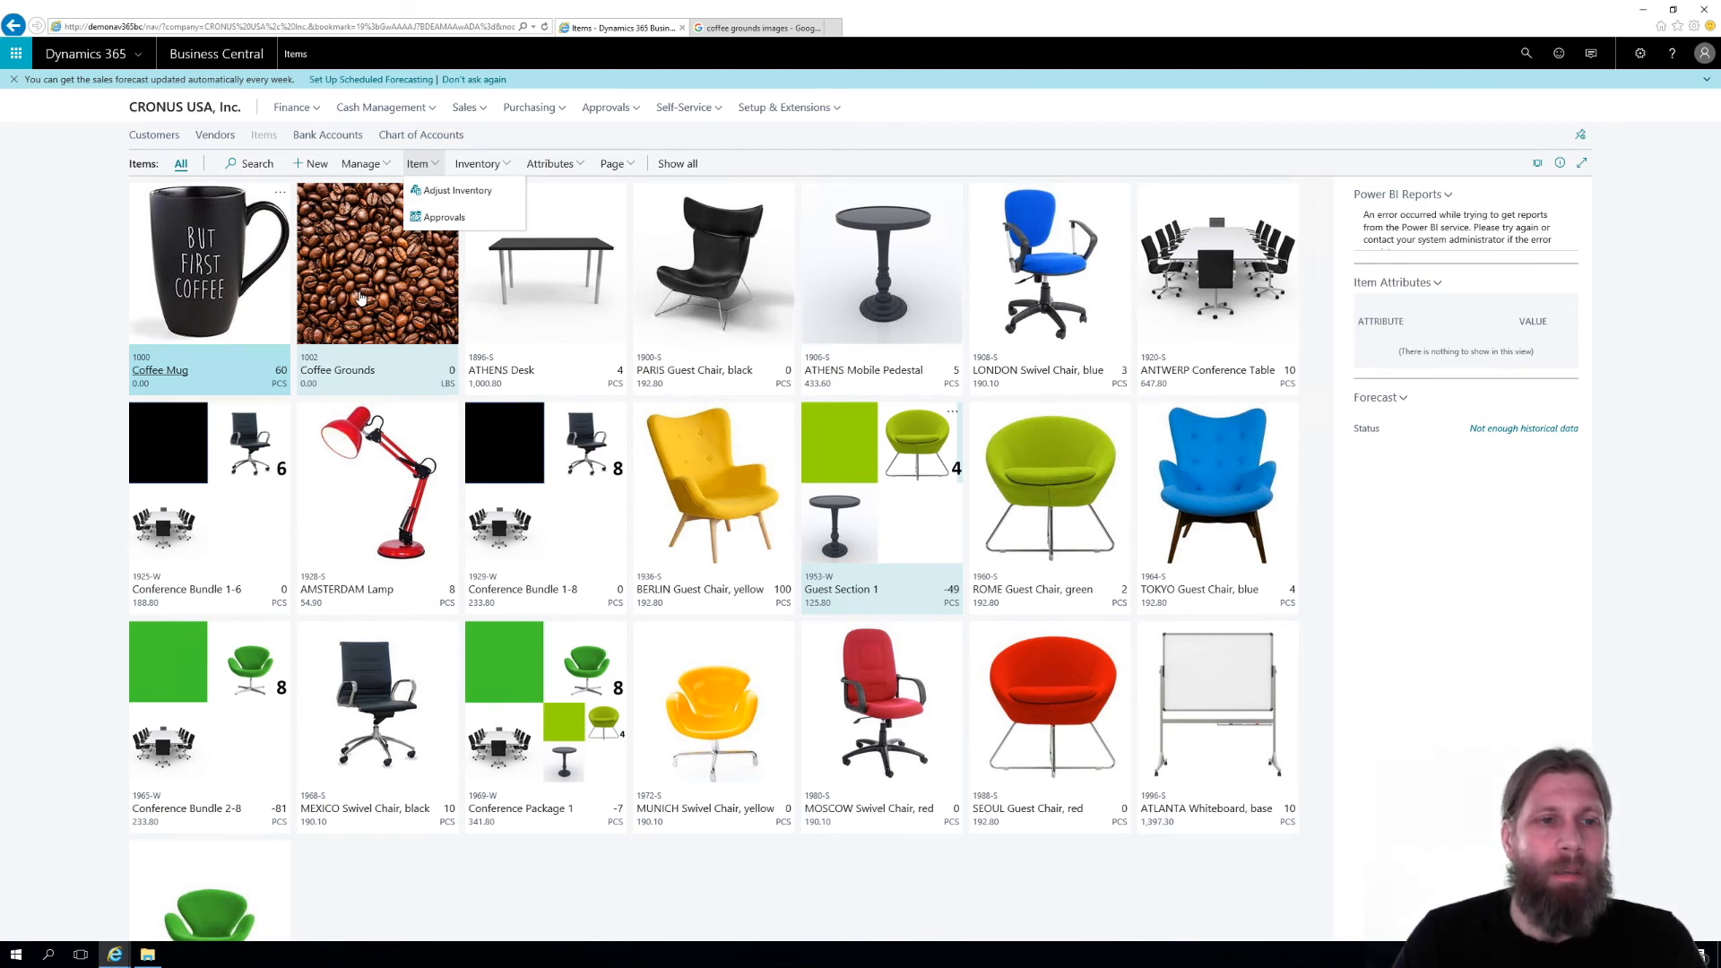
click(485, 192)
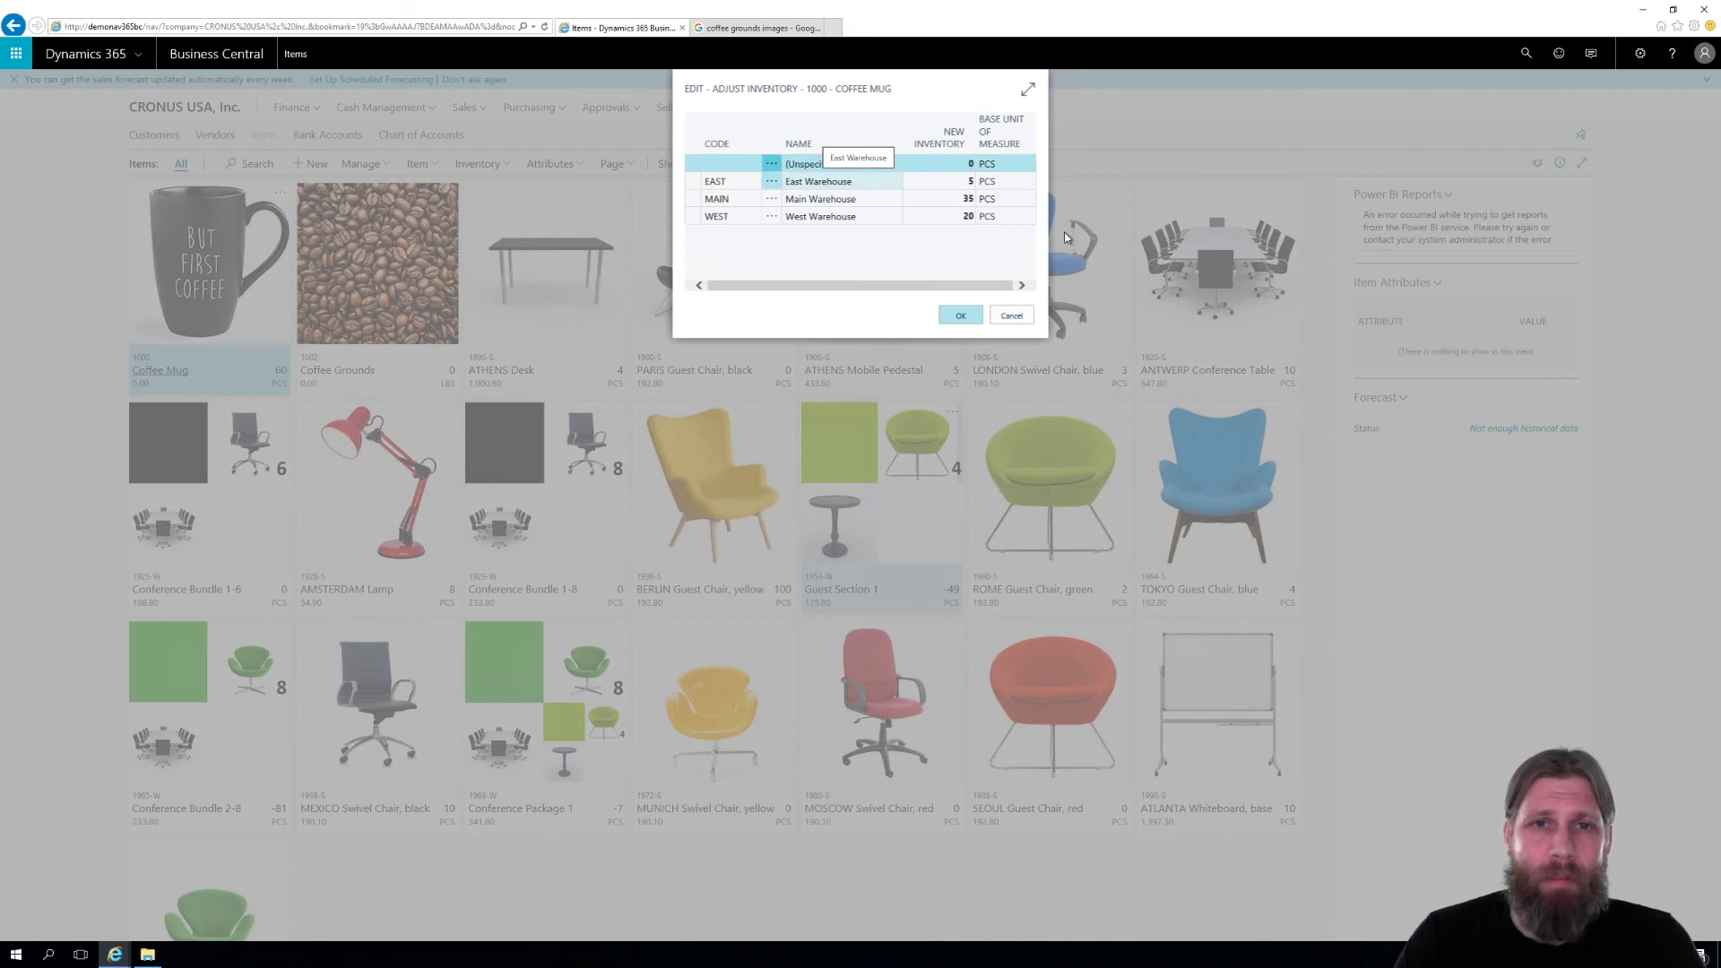
click(767, 199)
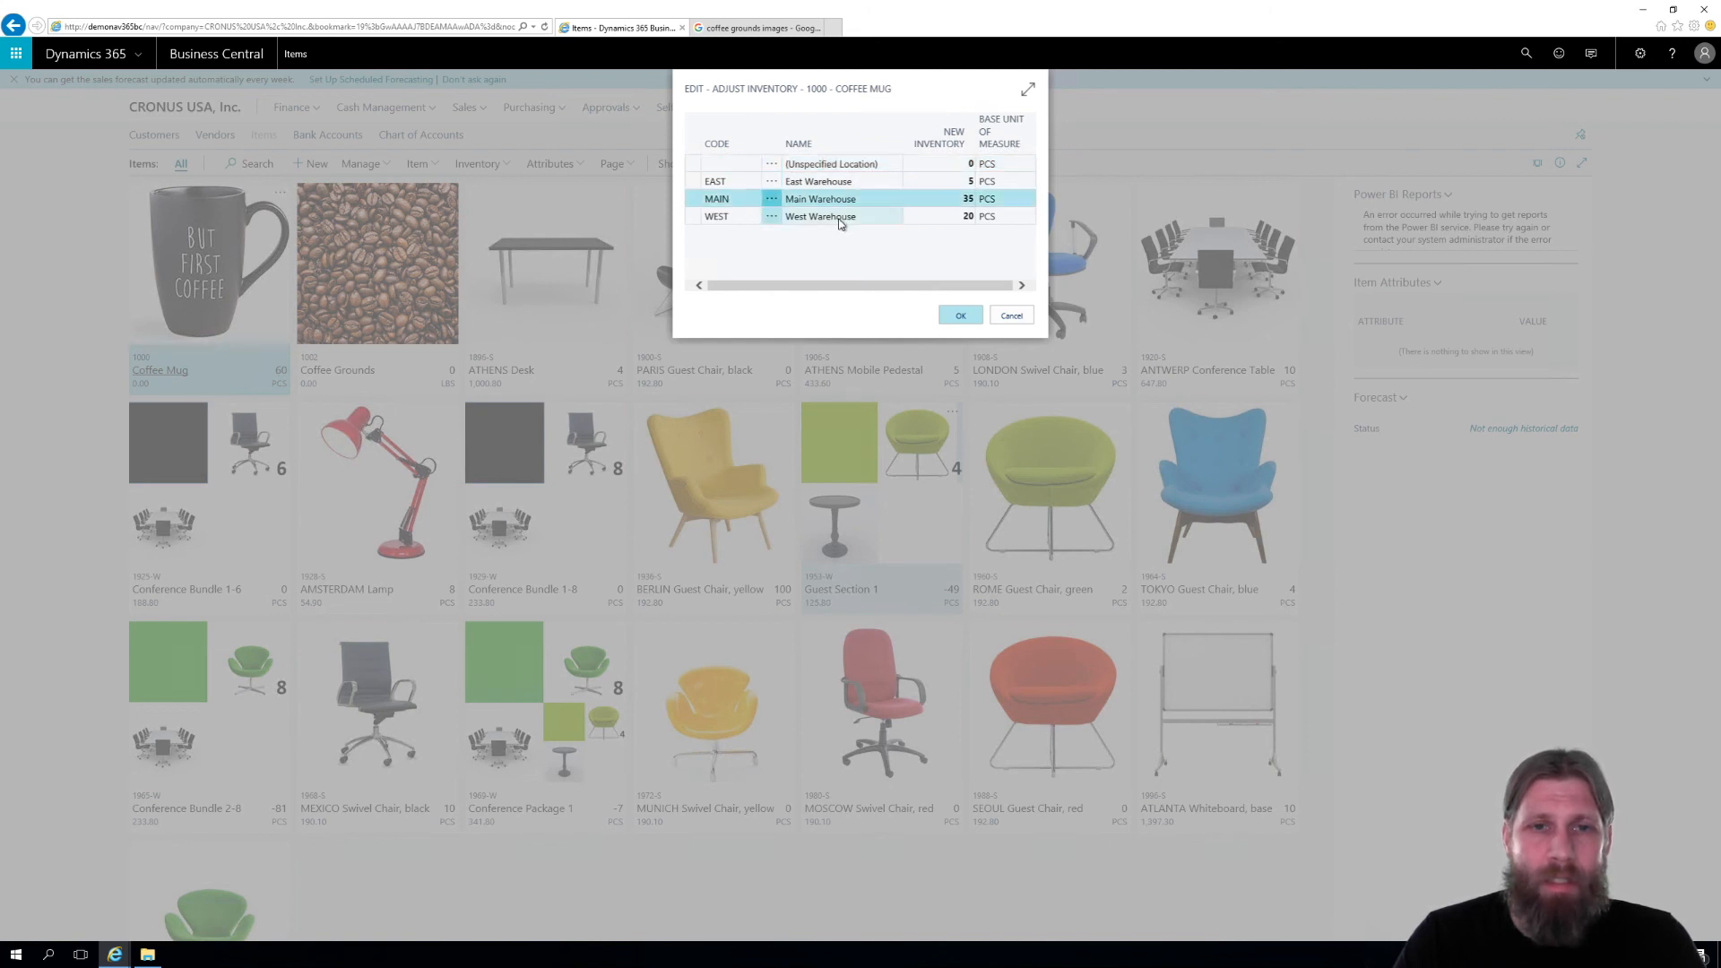
click(751, 221)
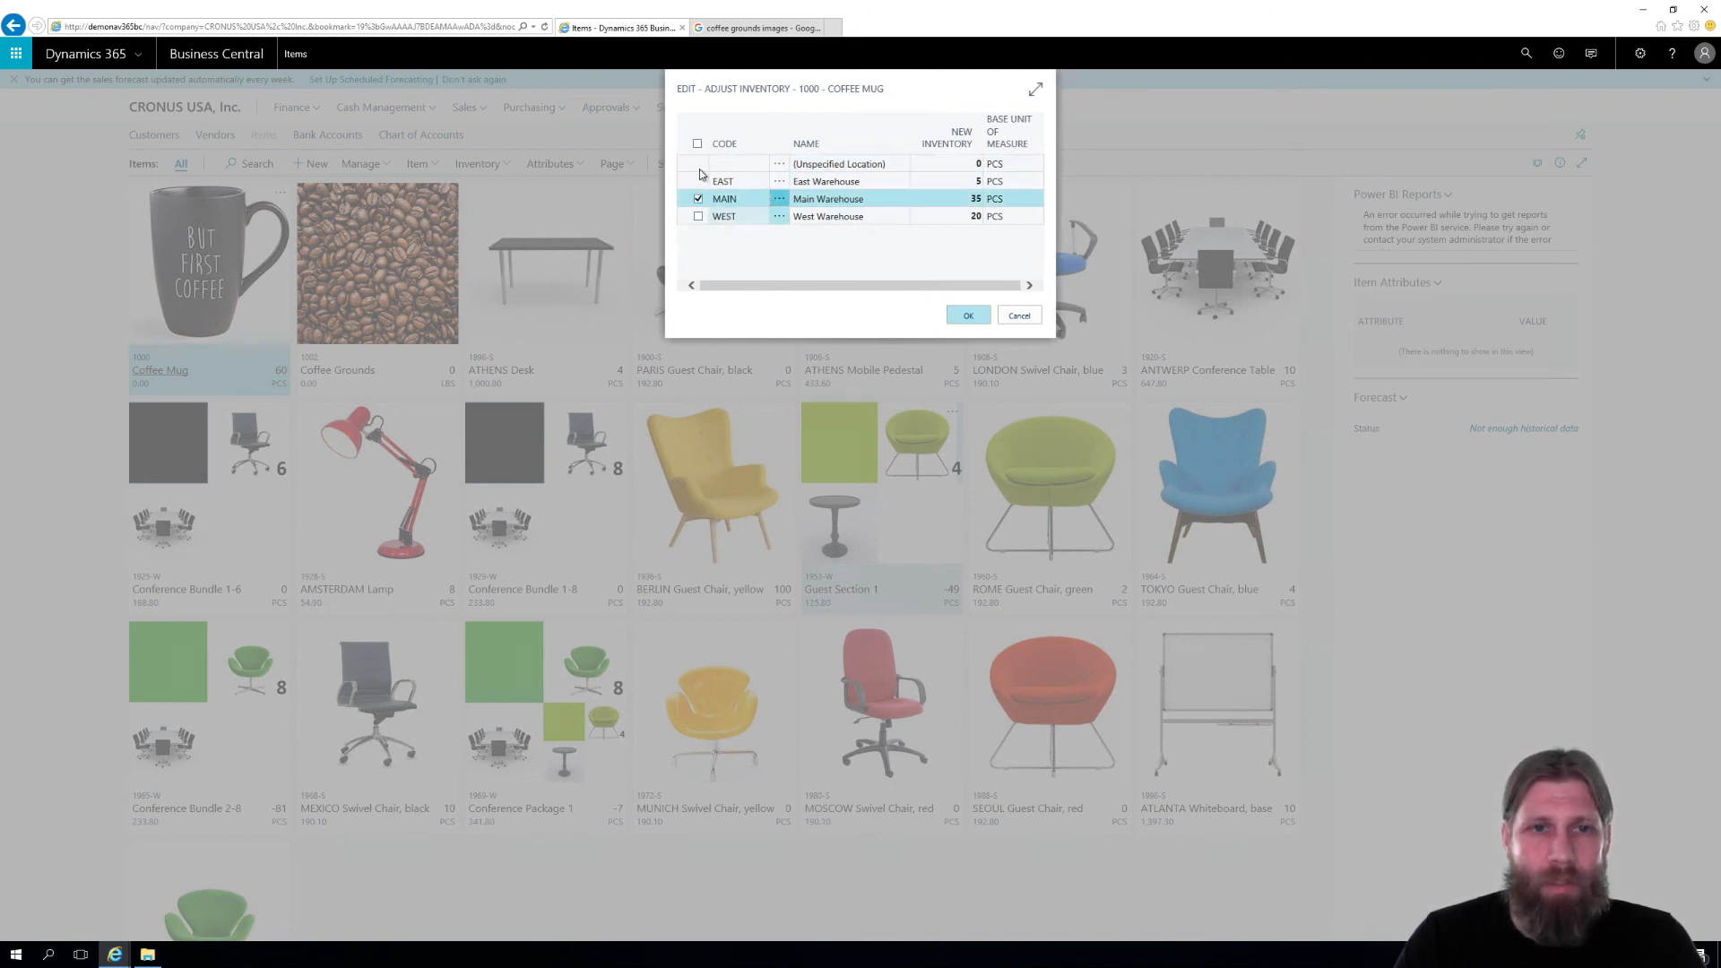